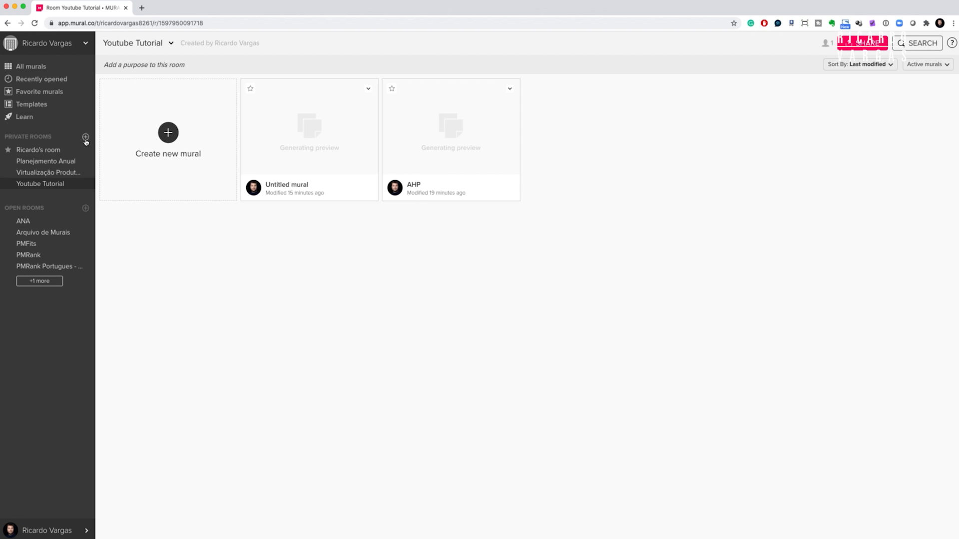
# - Create a private room named "Aprendendo o uso do Mural"
pyautogui.click(86, 138)
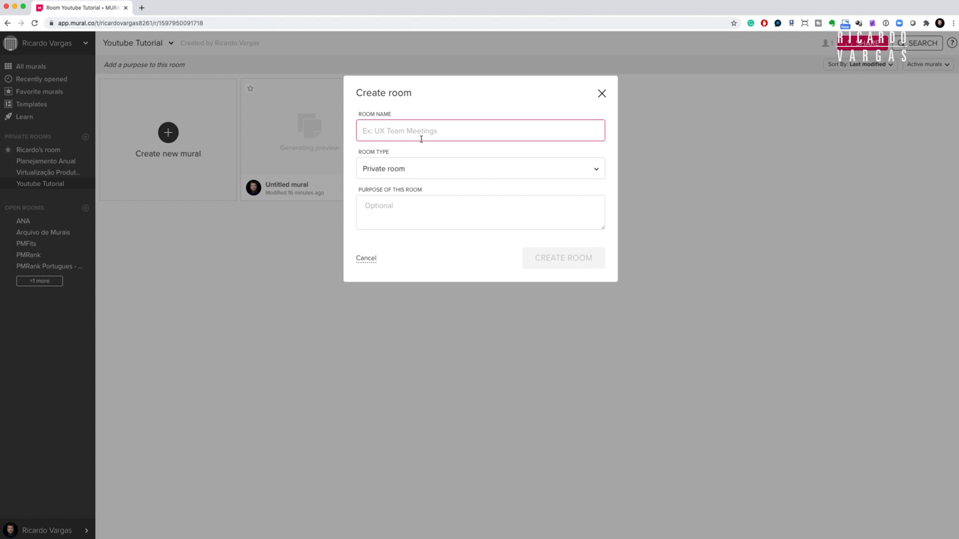
pyautogui.write('Aprendendo o uso do Mural')
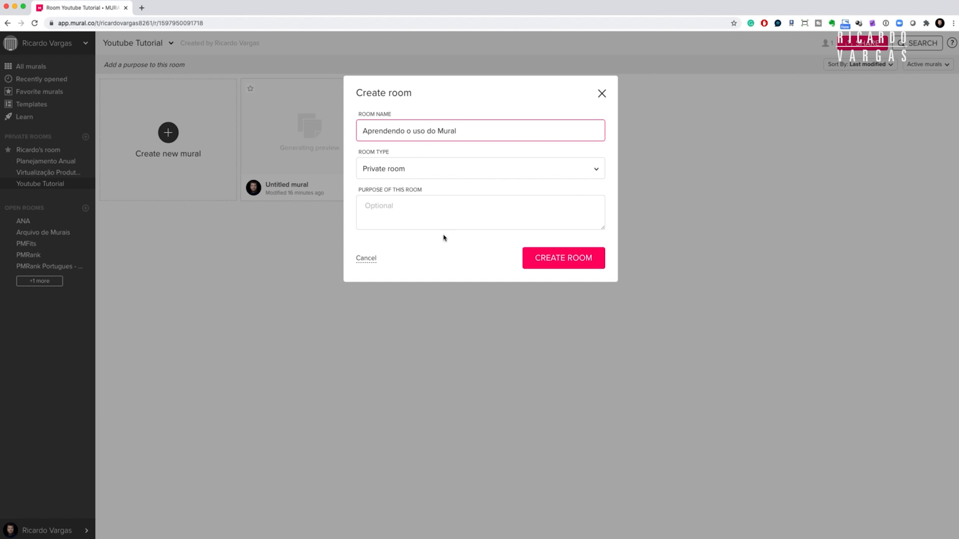
pyautogui.click(564, 266)
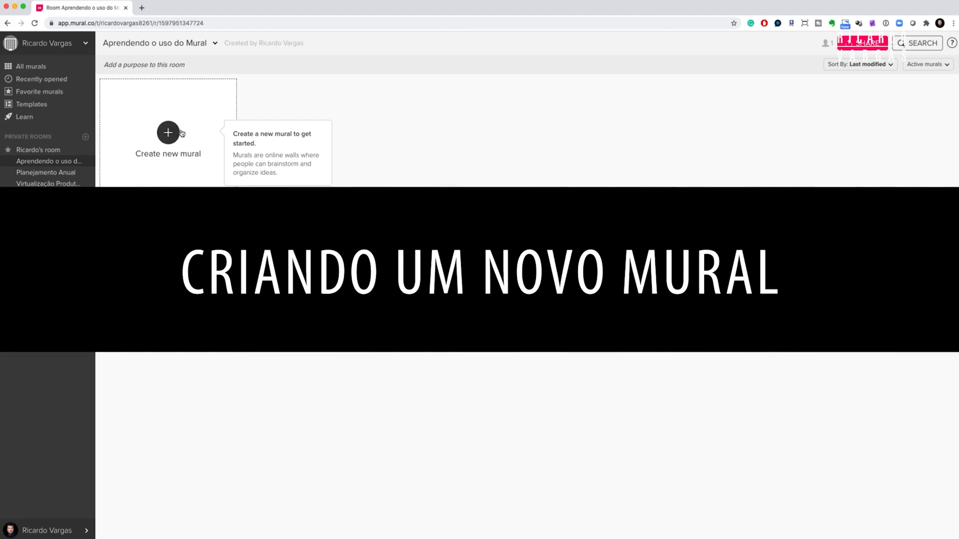
# - Start a new mural and browse the Icebreaker, Understand, Empathize and Brainstorm template categories
pyautogui.click(168, 133)
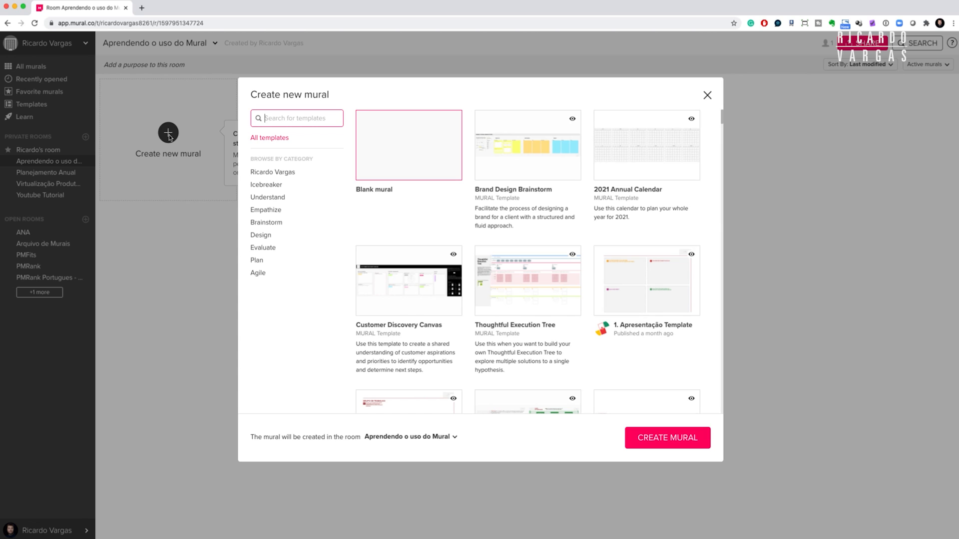
pyautogui.click(275, 187)
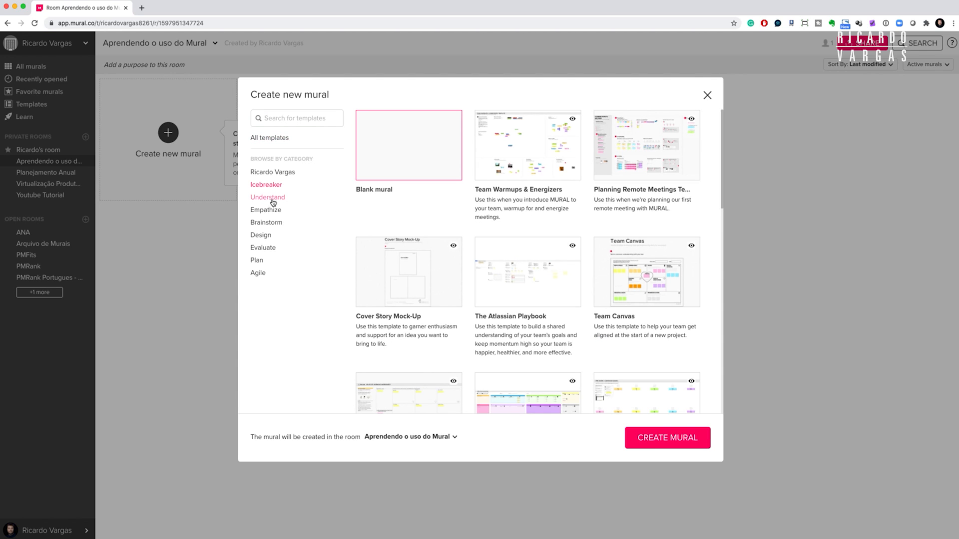
pyautogui.click(279, 200)
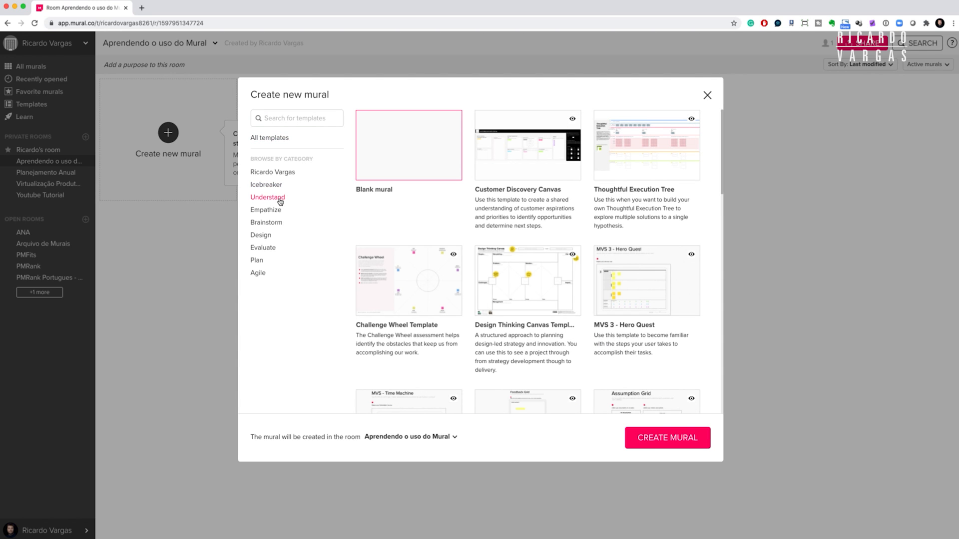
pyautogui.click(274, 212)
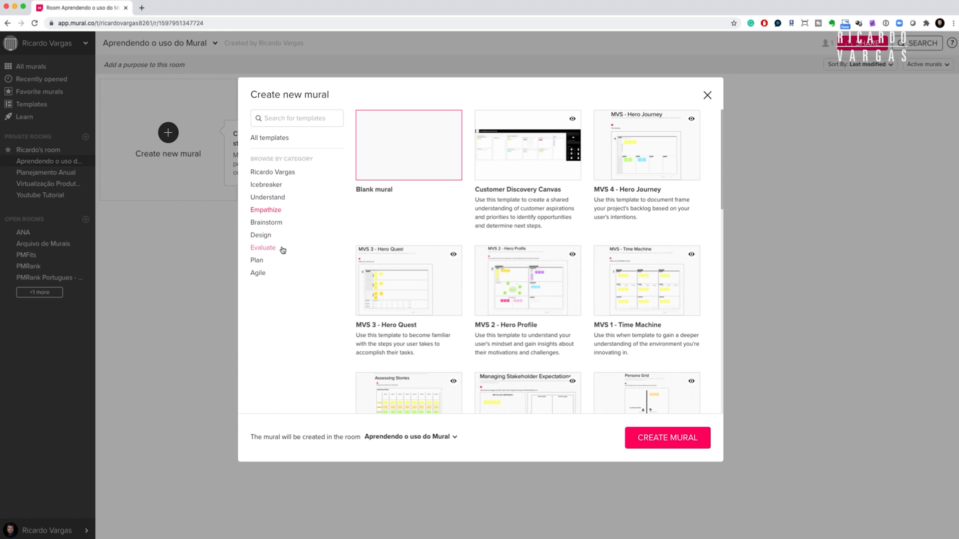
pyautogui.click(274, 224)
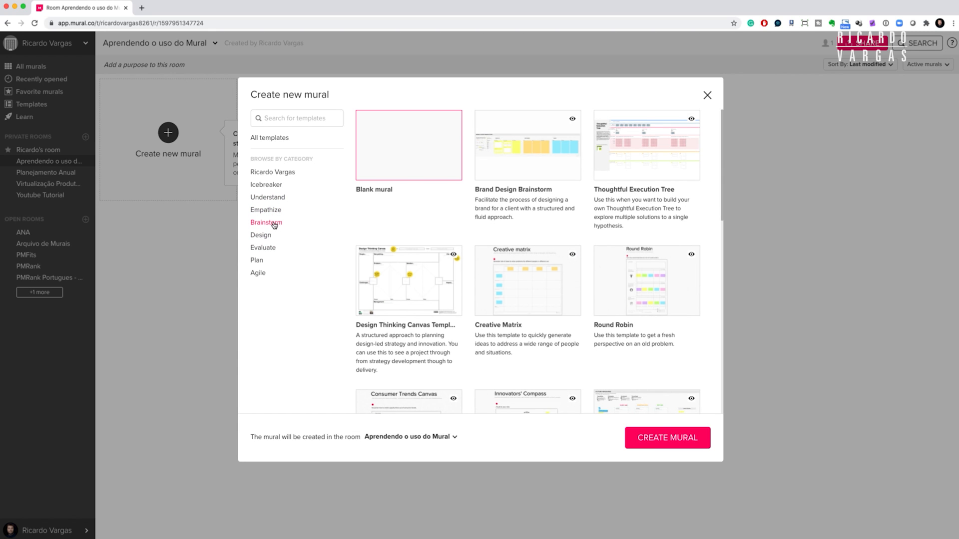
pyautogui.scroll(-6, 439, 314)
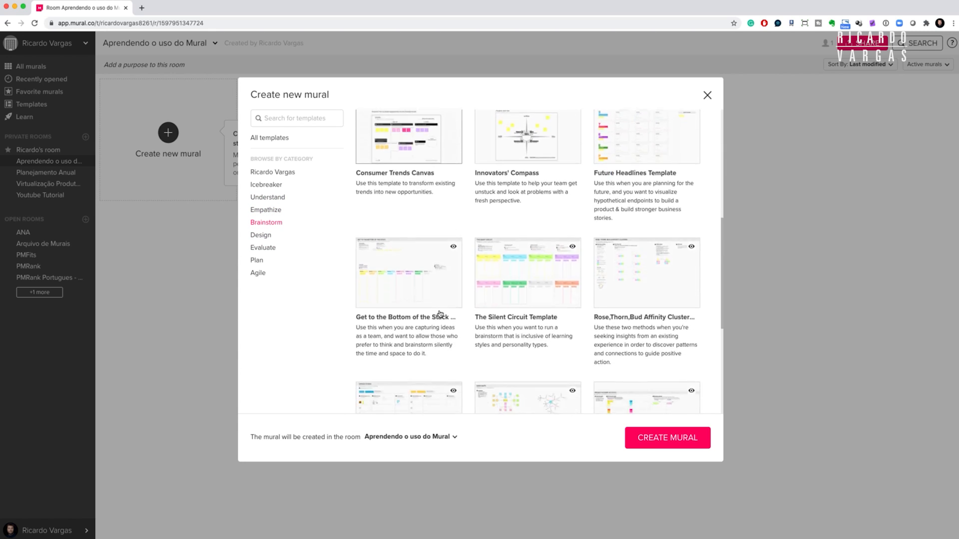
pyautogui.scroll(-5, 439, 314)
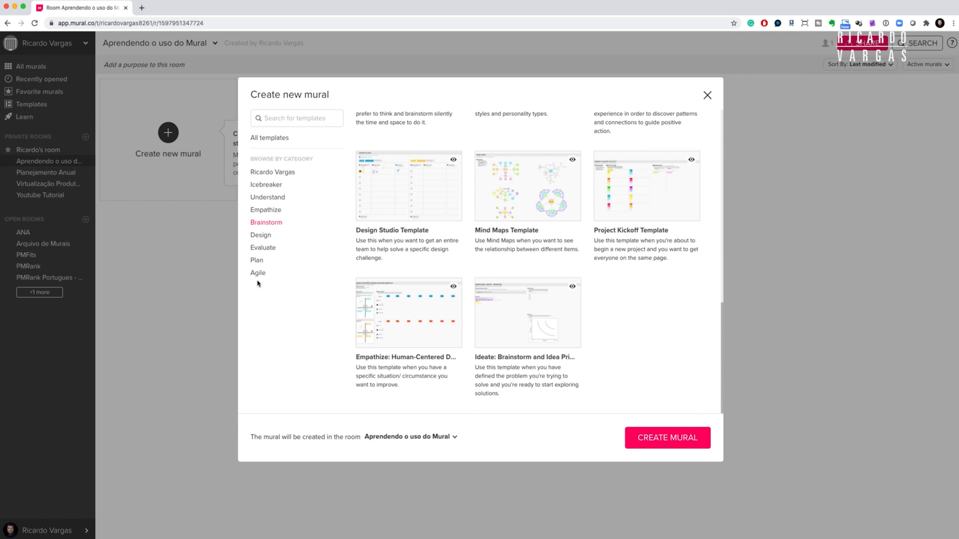
# - Look through the workspace's own templates down to the Kanban board, and create a blank mural in the Aprendendo o uso do Mural room
pyautogui.click(272, 173)
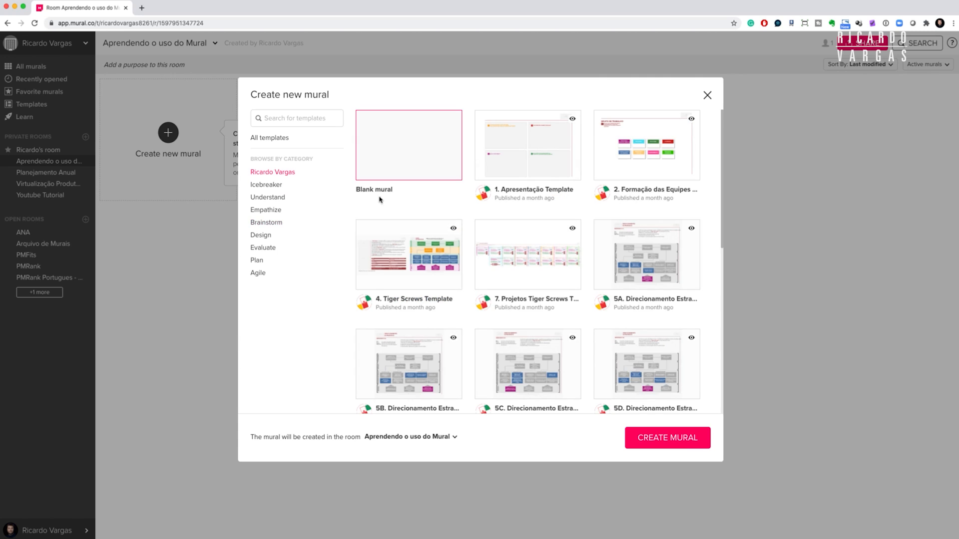
pyautogui.scroll(-7, 492, 383)
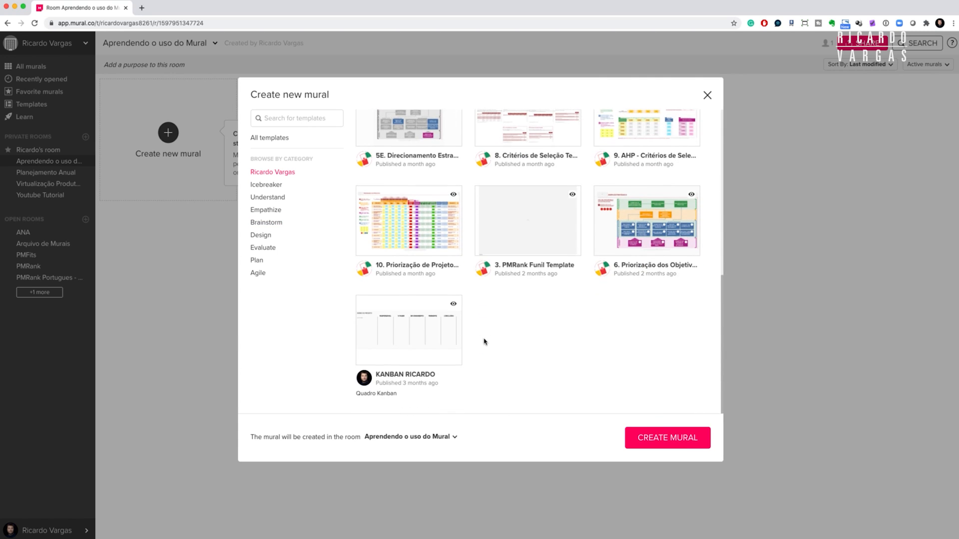
pyautogui.click(409, 331)
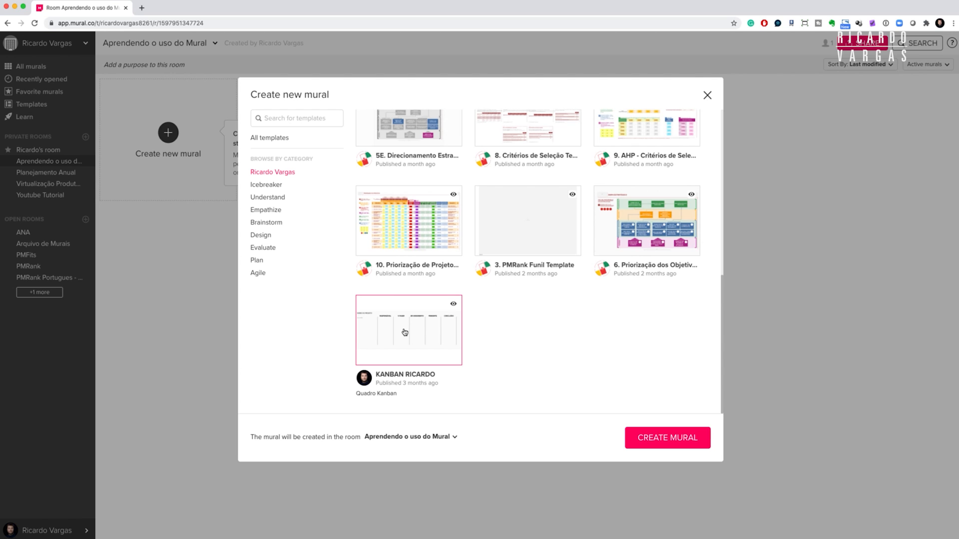
pyautogui.click(667, 439)
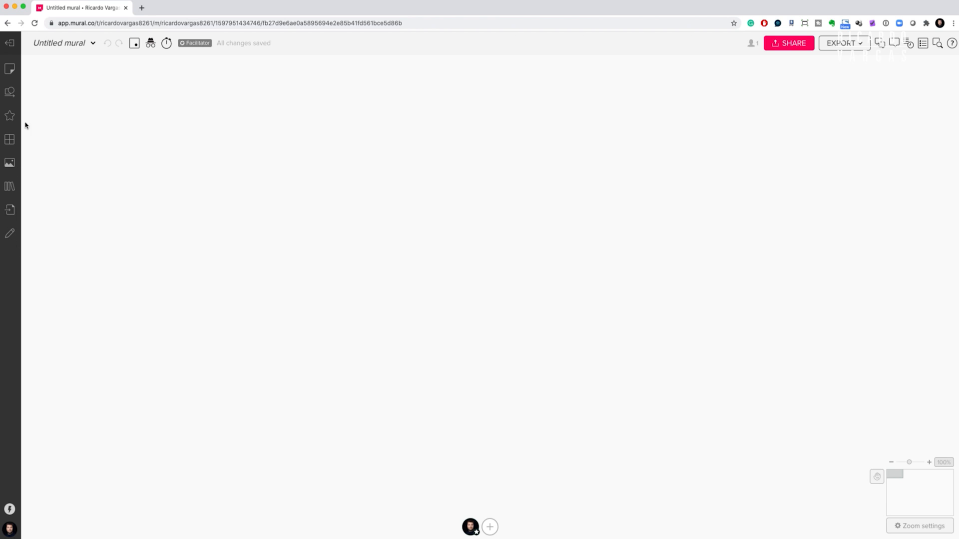
# - Examine the available text, shape, icon, framework, image and content library elements, and the file import sources
pyautogui.click(9, 69)
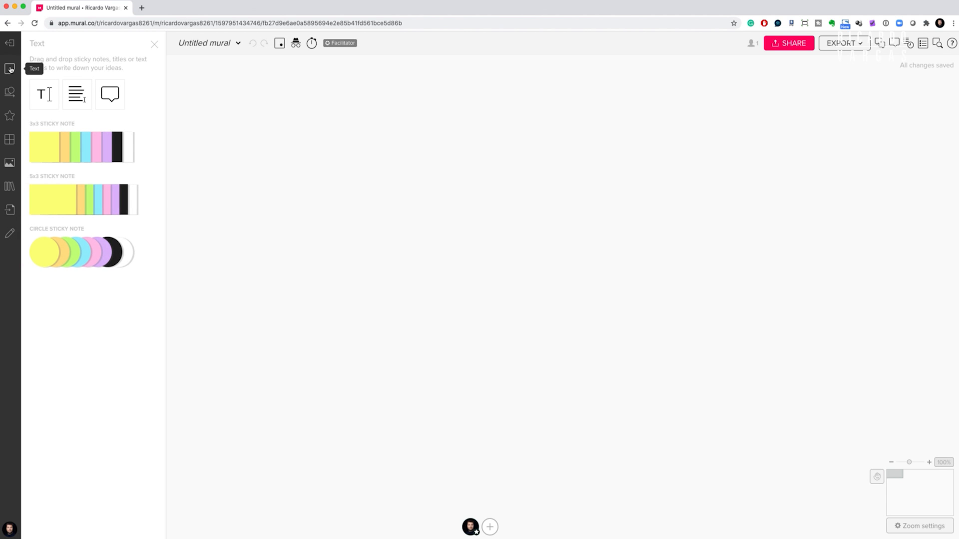
pyautogui.click(10, 93)
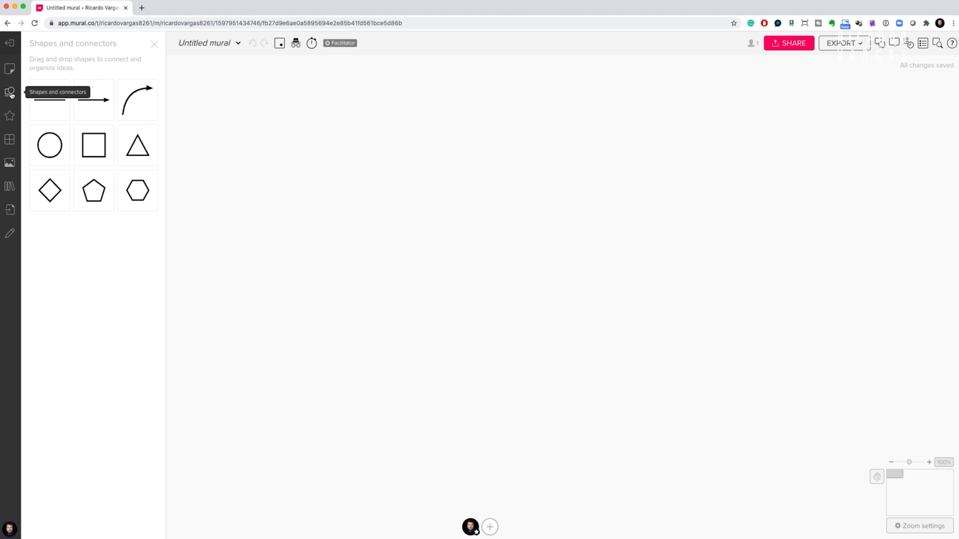
pyautogui.click(10, 121)
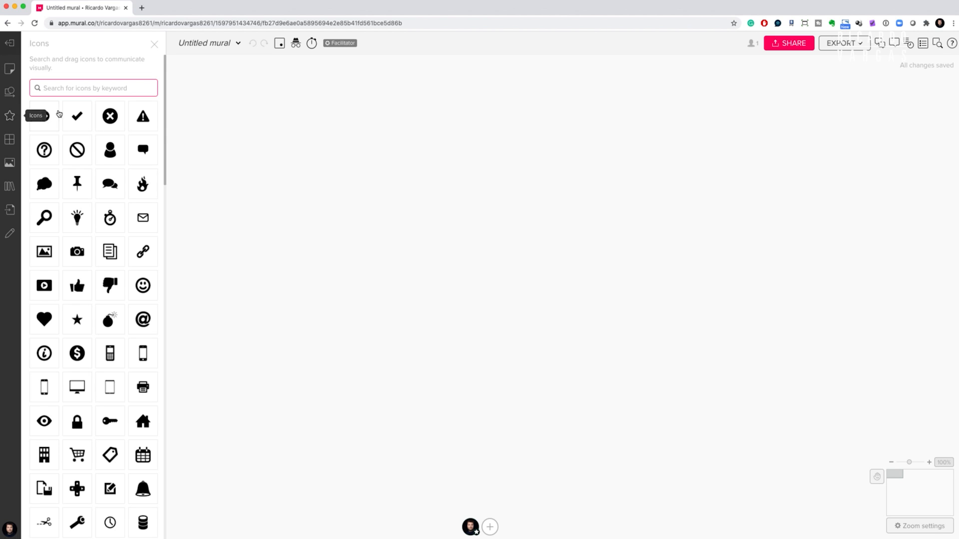
pyautogui.click(10, 142)
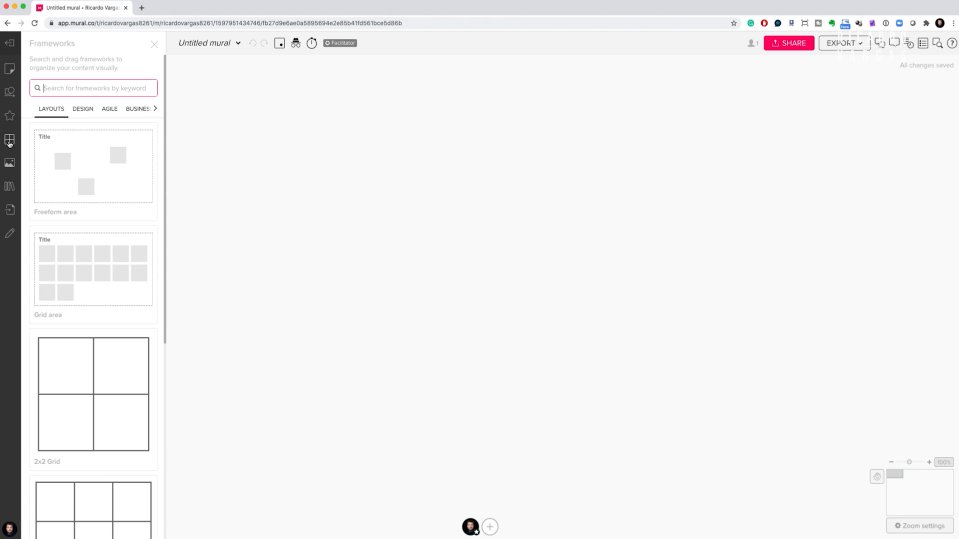
pyautogui.click(9, 163)
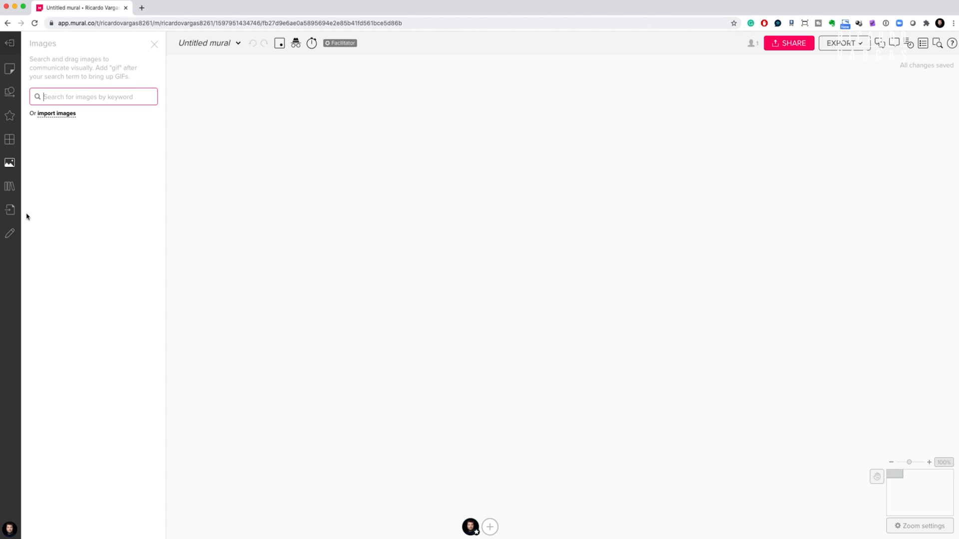
pyautogui.click(10, 186)
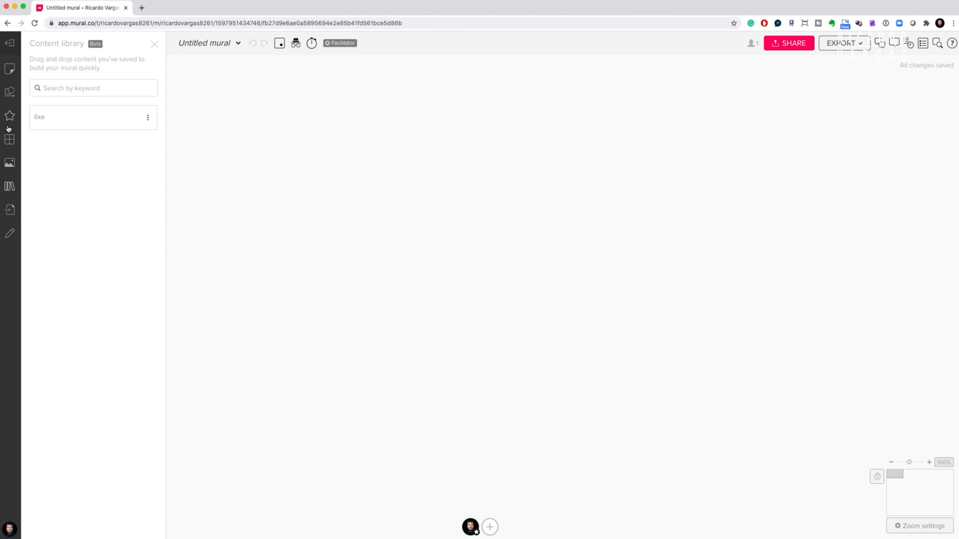
pyautogui.click(10, 211)
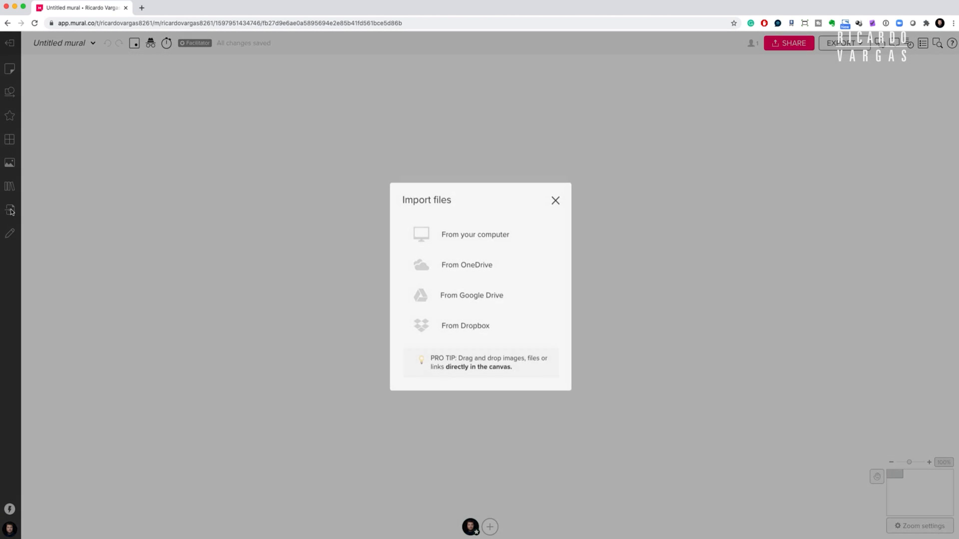
pyautogui.click(556, 202)
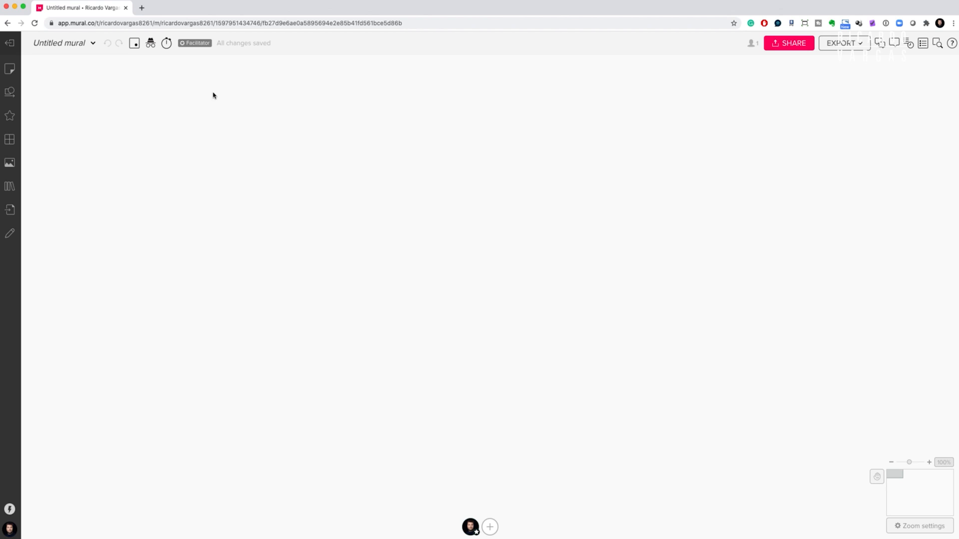
# - Add a yellow 3x3 sticky note near the mural's upper left with the text "Teste do Equipamento"
pyautogui.click(10, 71)
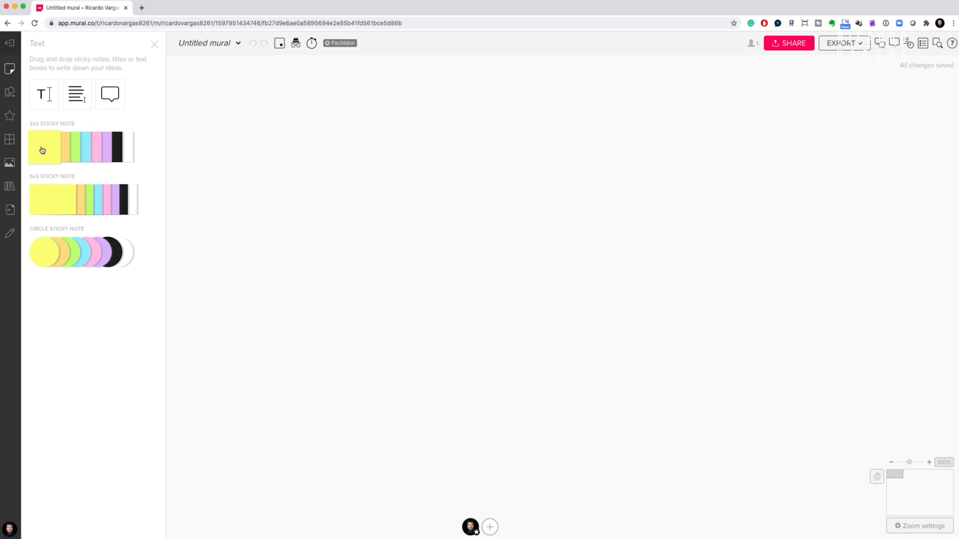
pyautogui.moveTo(42, 150); pyautogui.dragTo(270, 121)
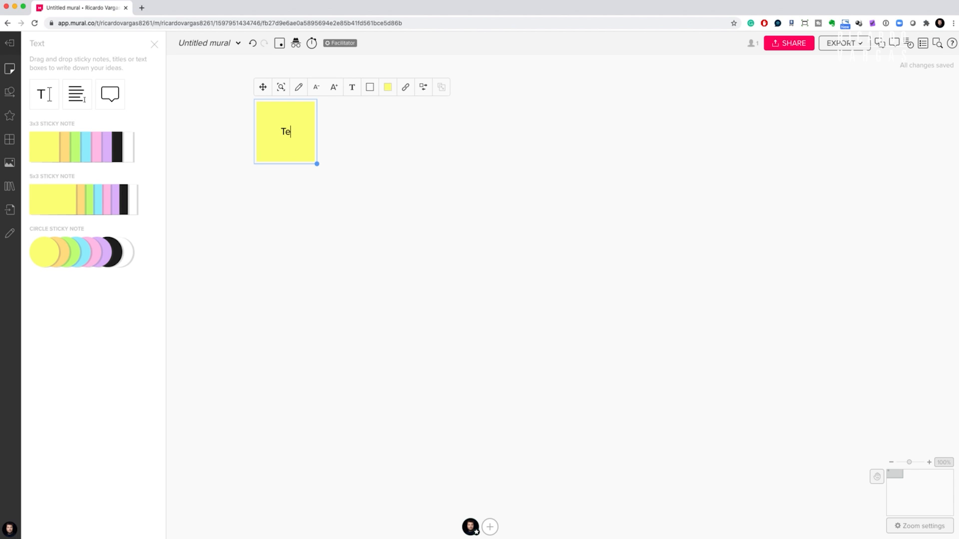
pyautogui.write('Teste do Equipamento')
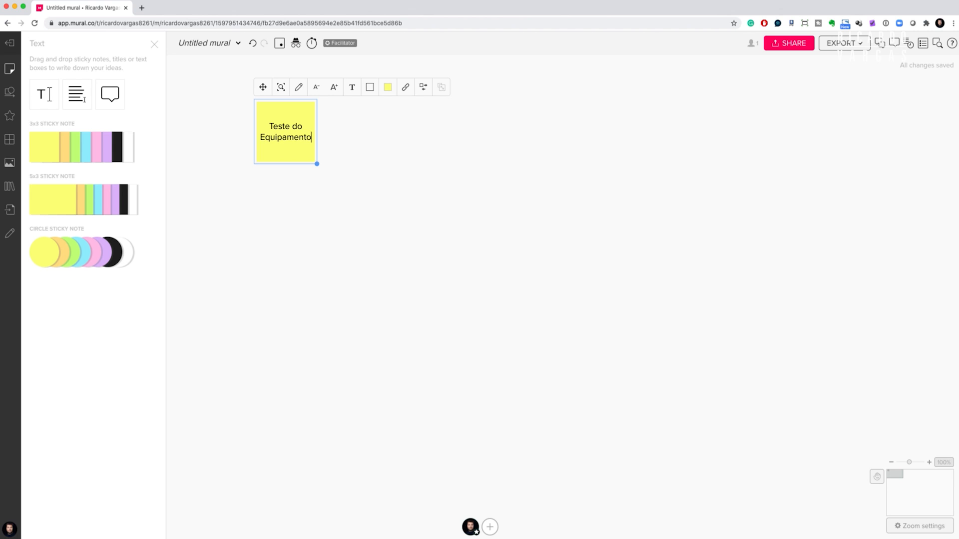
# - Format the sticky note's text in italic Marker Felt and enlarge the font by three increments
pyautogui.doubleClick(284, 126)
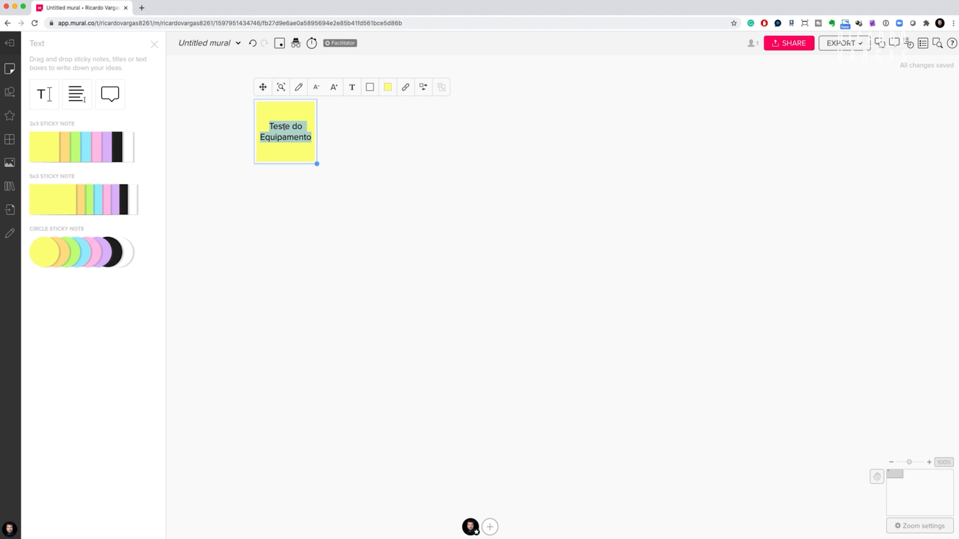
pyautogui.click(353, 90)
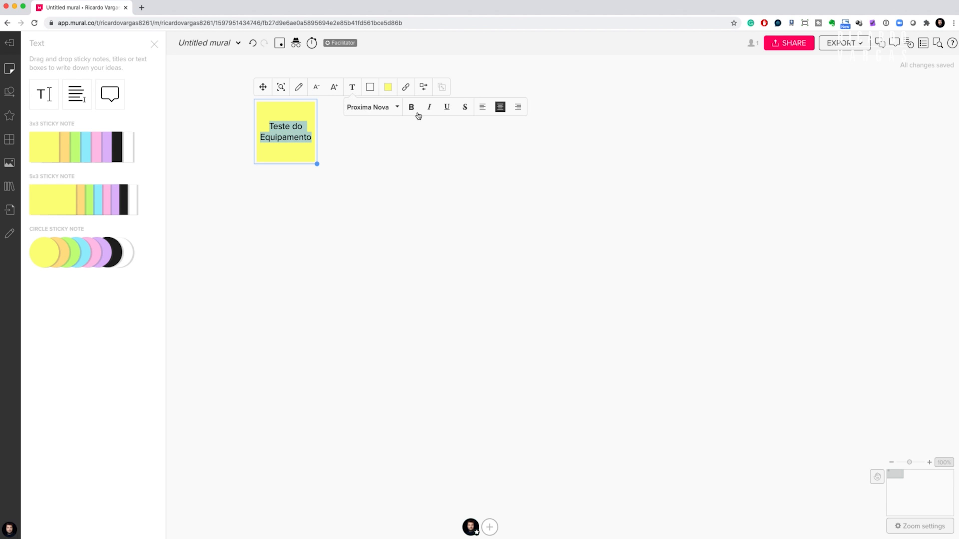
pyautogui.click(396, 107)
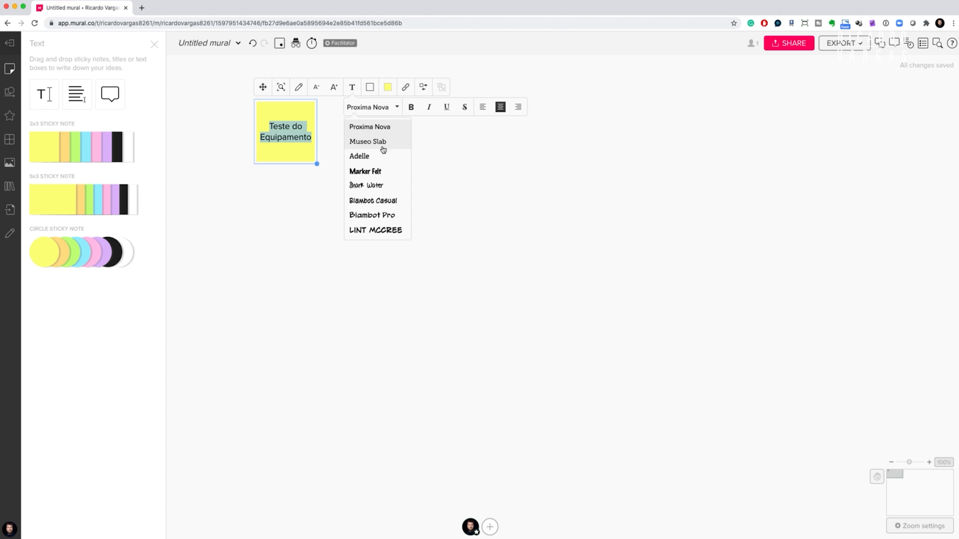
pyautogui.click(370, 173)
pyautogui.click(429, 108)
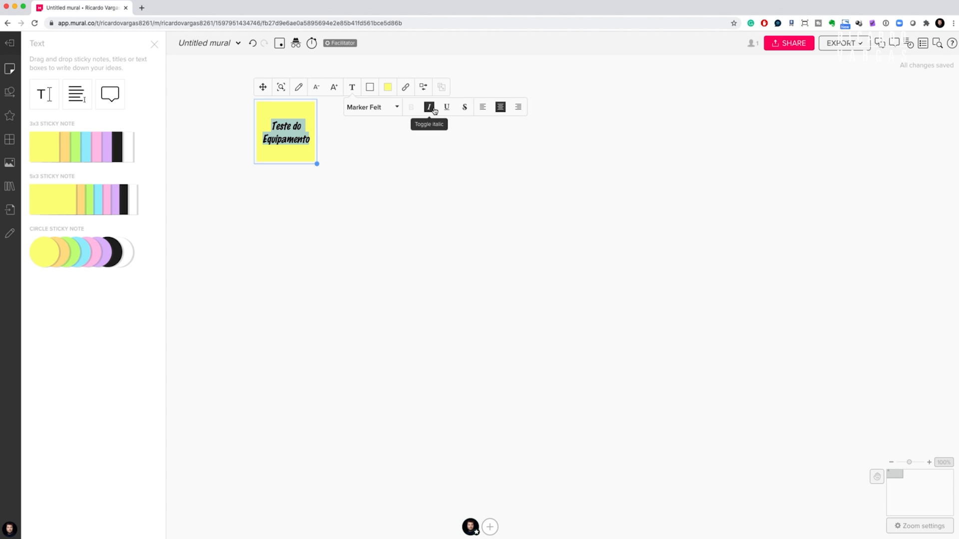
pyautogui.click(336, 89)
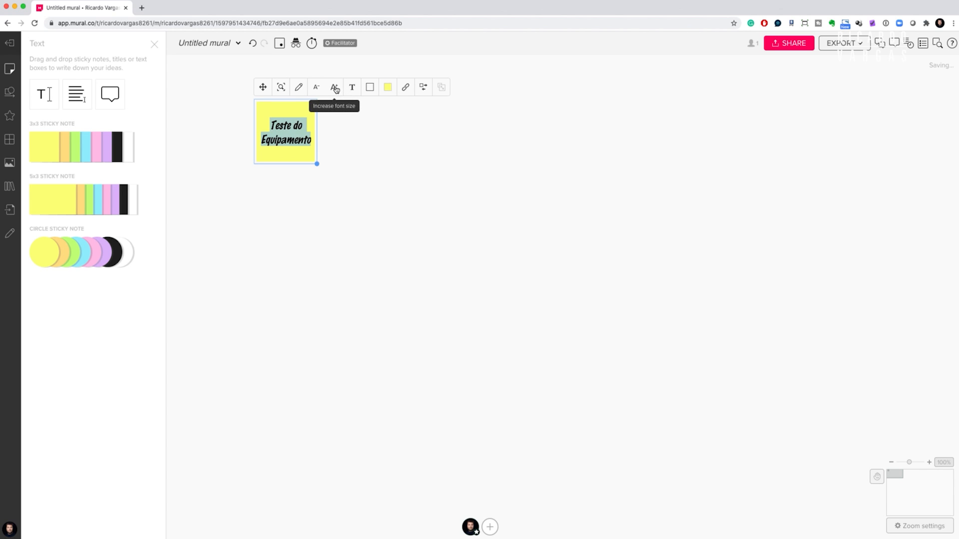
pyautogui.click(335, 89)
pyautogui.click(335, 89)
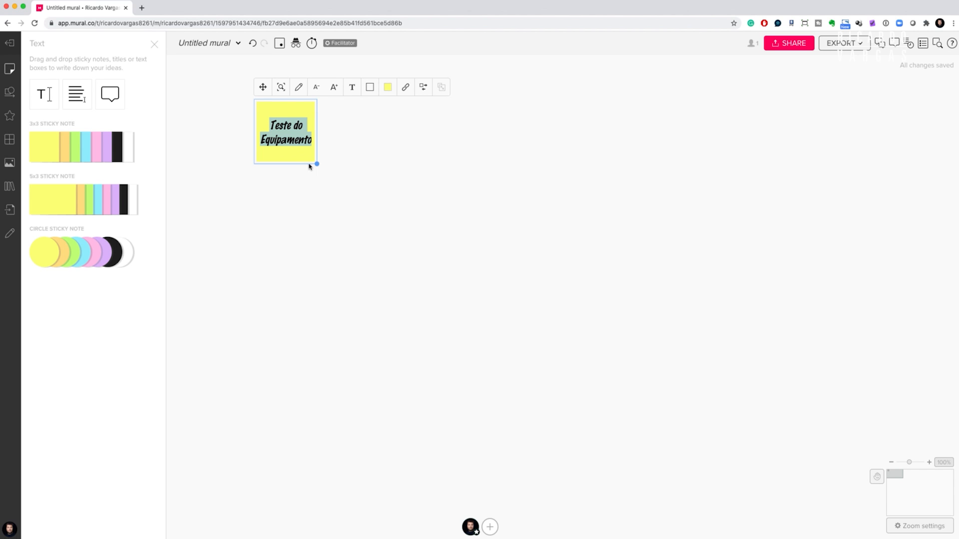
# - Recolor the "Teste do Equipamento" sticky note bright green and deselect it
pyautogui.click(387, 89)
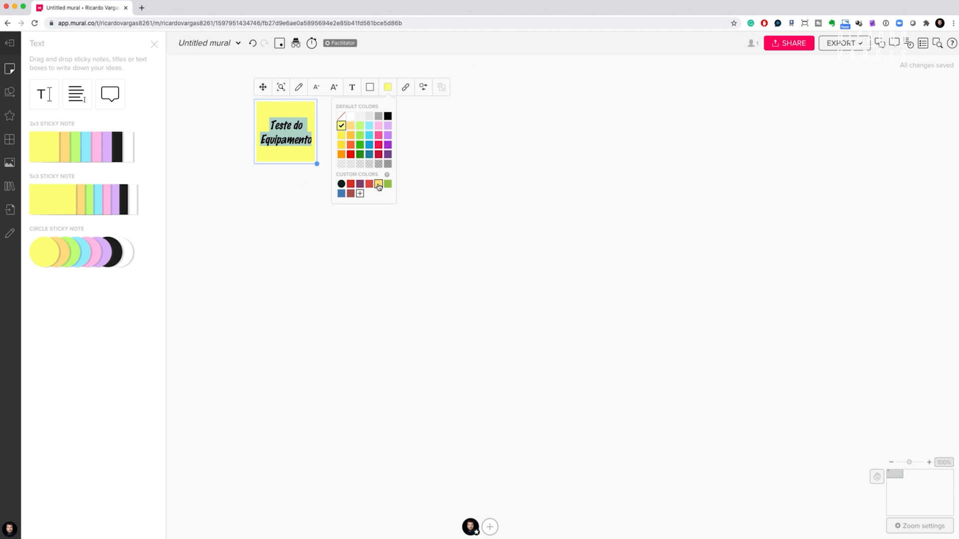
pyautogui.click(360, 136)
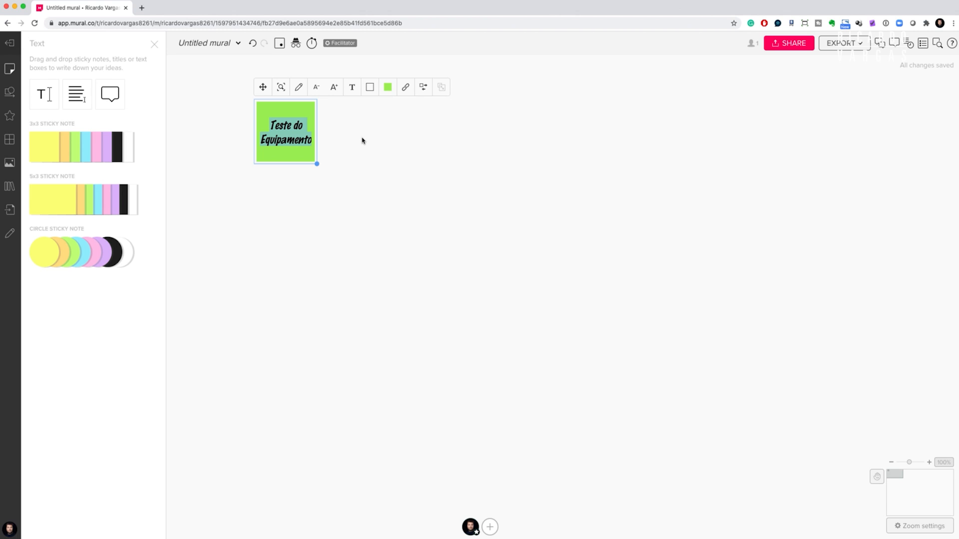
pyautogui.click(406, 170)
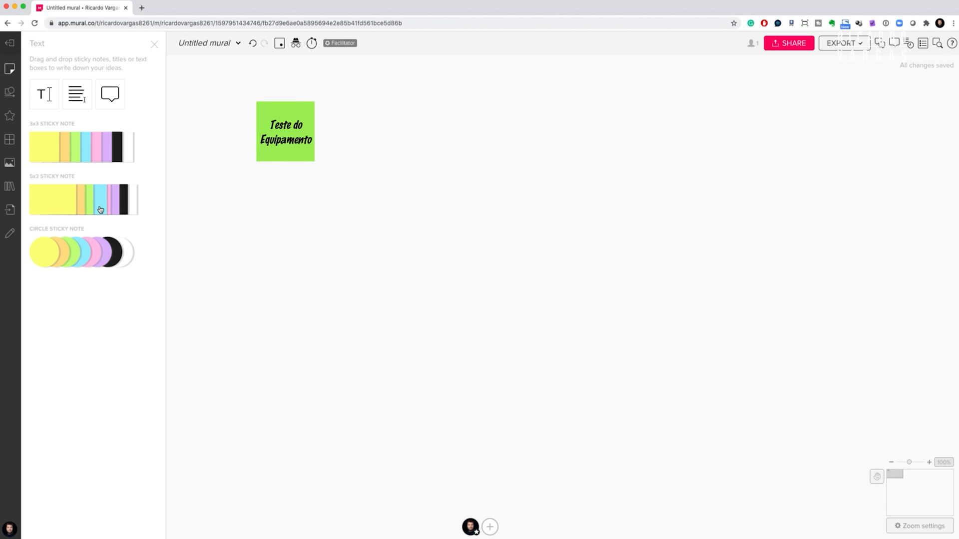
# - Place a light blue 5x3 sticky note on the canvas to the right of the green note
pyautogui.moveTo(99, 210); pyautogui.dragTo(530, 188)
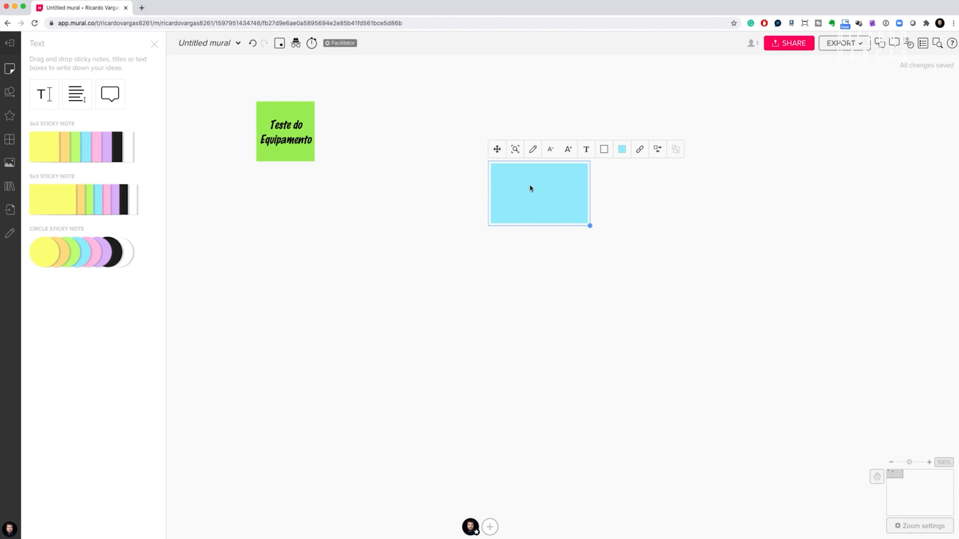
# - Label the light blue sticky note "Validação" and move it slightly down and closer to the green note
pyautogui.write('Validação')
pyautogui.click(555, 284)
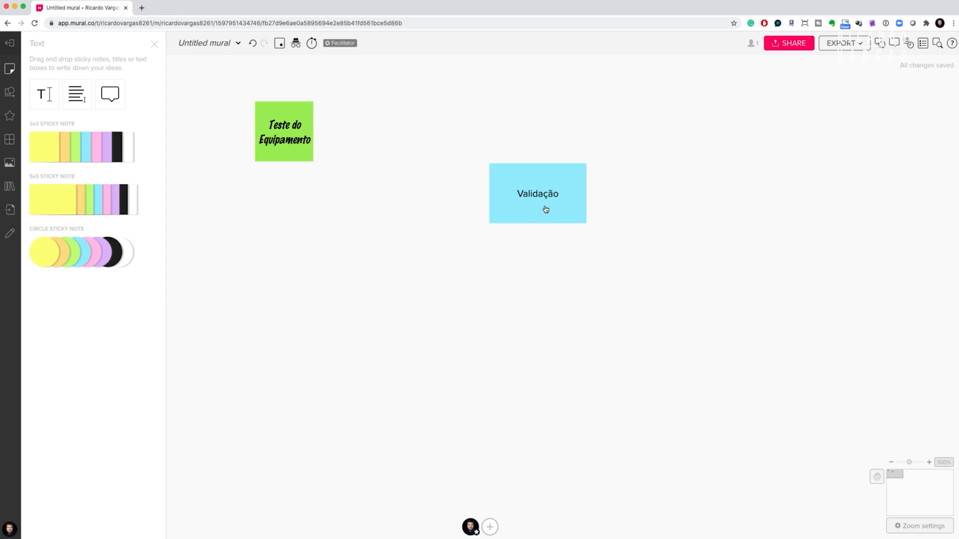
pyautogui.click(546, 209)
pyautogui.moveTo(546, 210); pyautogui.dragTo(507, 229)
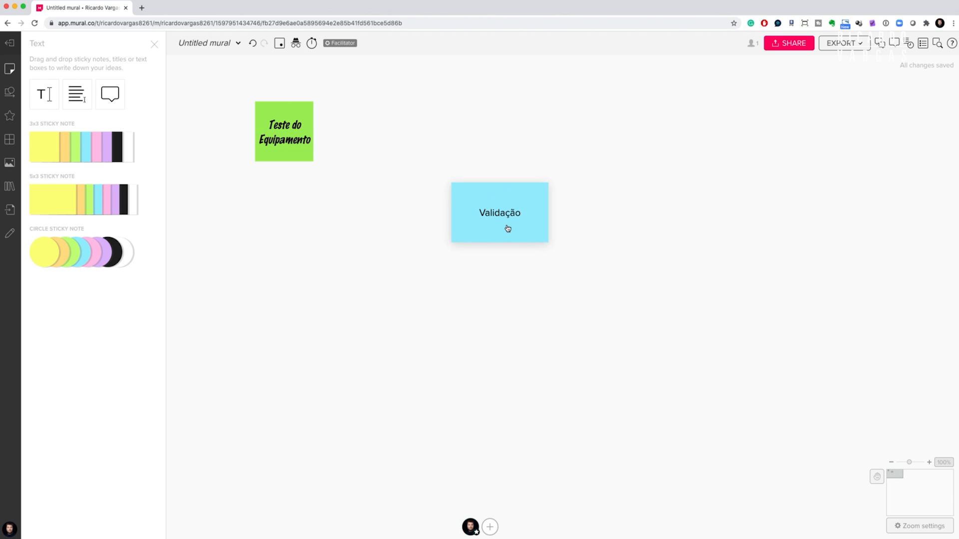
pyautogui.click(507, 228)
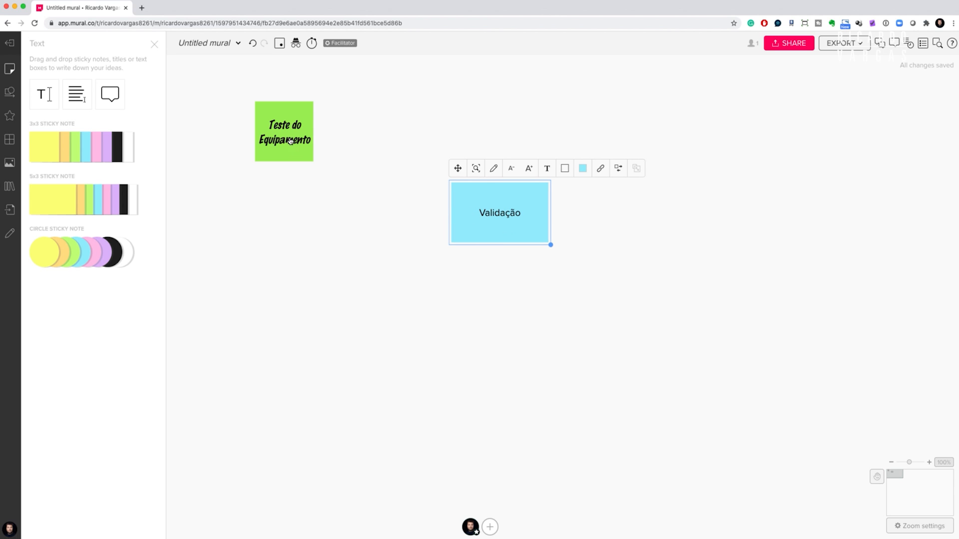
# - Move the green note to the other side of the "Validação" note, then align "Validação" directly beneath it
pyautogui.moveTo(290, 141); pyautogui.dragTo(609, 222)
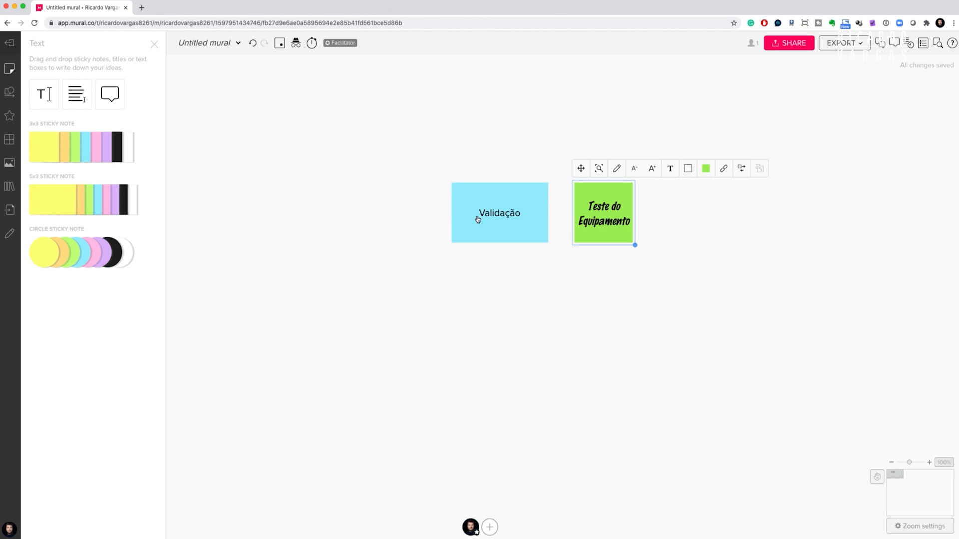
pyautogui.moveTo(478, 218); pyautogui.dragTo(614, 291)
pyautogui.click(588, 378)
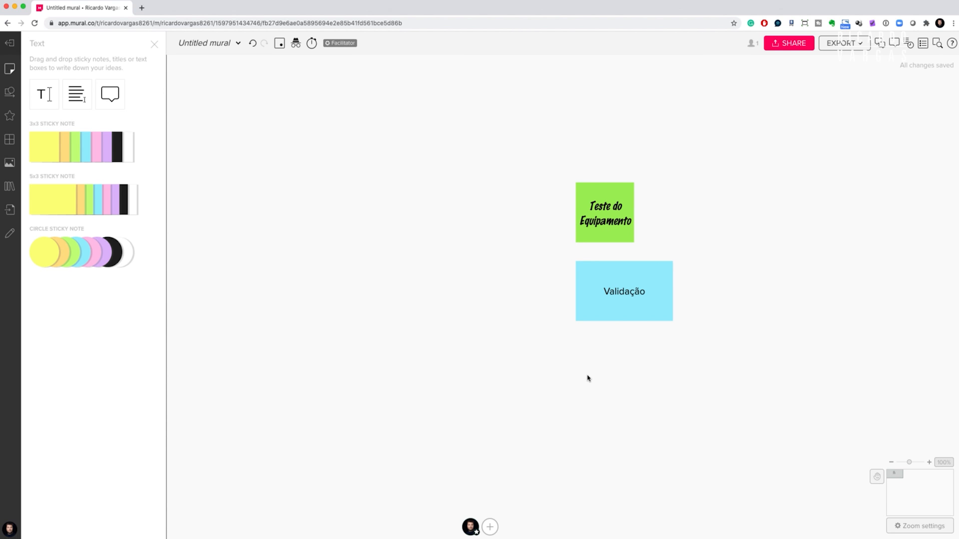
# - Turn on Move mode and shift the mural canvas slightly
pyautogui.click(876, 478)
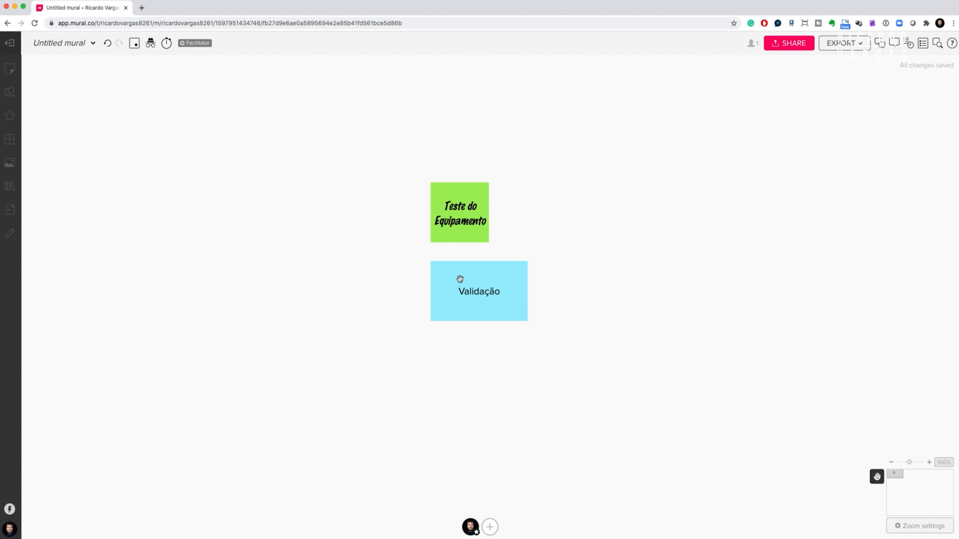
pyautogui.moveTo(458, 280)
pyautogui.mouseDown()
pyautogui.moveTo(552, 334)
pyautogui.moveTo(700, 374)
pyautogui.moveTo(473, 179)
pyautogui.moveTo(153, 416)
pyautogui.moveTo(449, 537)
pyautogui.moveTo(603, 424)
pyautogui.moveTo(409, 263)
pyautogui.moveTo(321, 374)
pyautogui.moveTo(577, 417)
pyautogui.moveTo(546, 269)
pyautogui.moveTo(466, 276)
pyautogui.mouseUp()
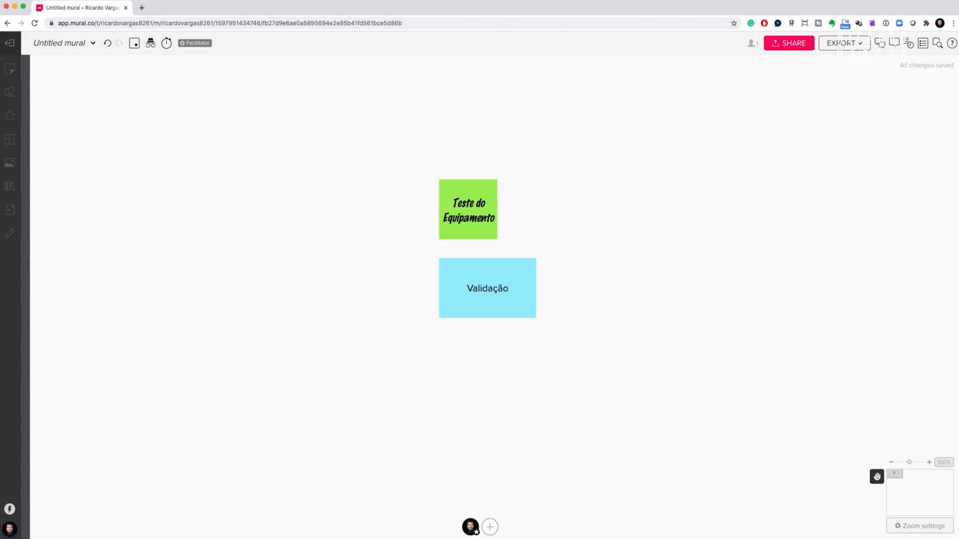
# - Open the AHP mural from the Youtube Tutorial room and pan across its tables in Move mode
pyautogui.click(9, 42)
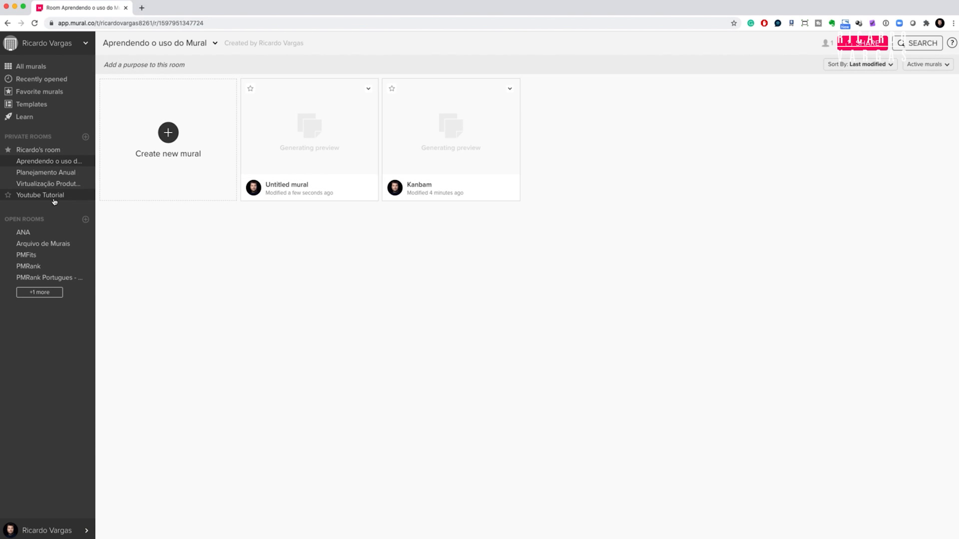
pyautogui.click(50, 196)
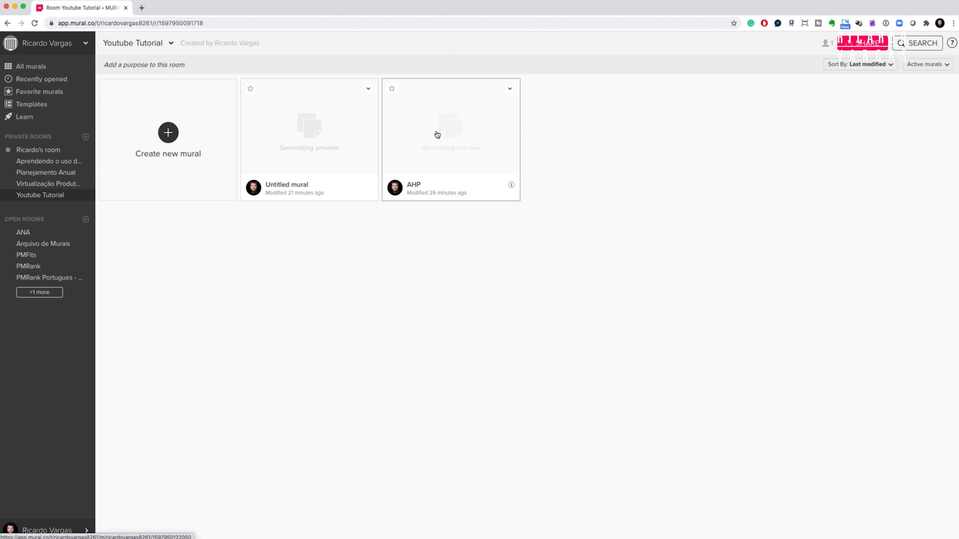
pyautogui.click(459, 133)
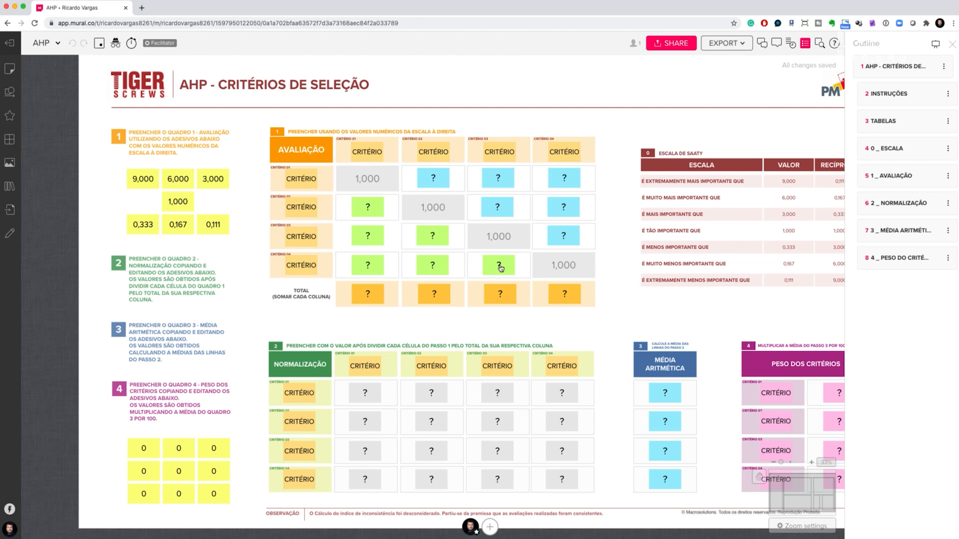
pyautogui.moveTo(500, 267)
pyautogui.mouseDown()
pyautogui.moveTo(58, 225)
pyautogui.moveTo(384, 320)
pyautogui.moveTo(603, 310)
pyautogui.moveTo(496, 316)
pyautogui.moveTo(506, 256)
pyautogui.moveTo(508, 266)
pyautogui.mouseUp()
pyautogui.click(573, 305)
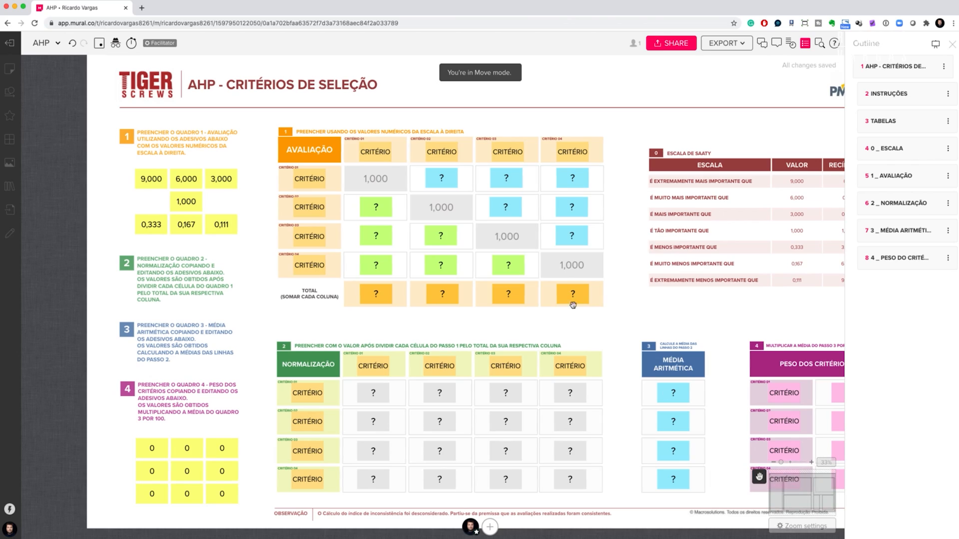
pyautogui.moveTo(566, 300); pyautogui.dragTo(480, 414)
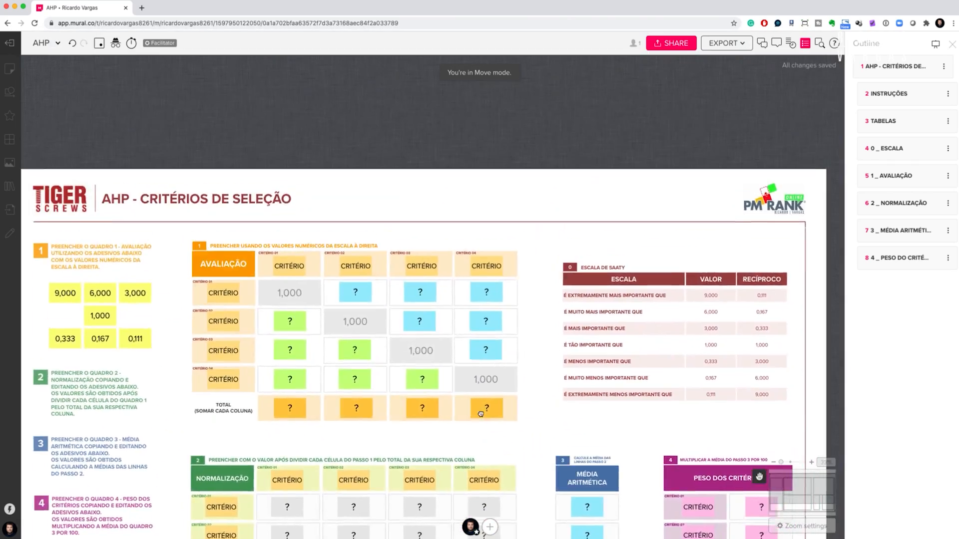
pyautogui.scroll(-5, 480, 414)
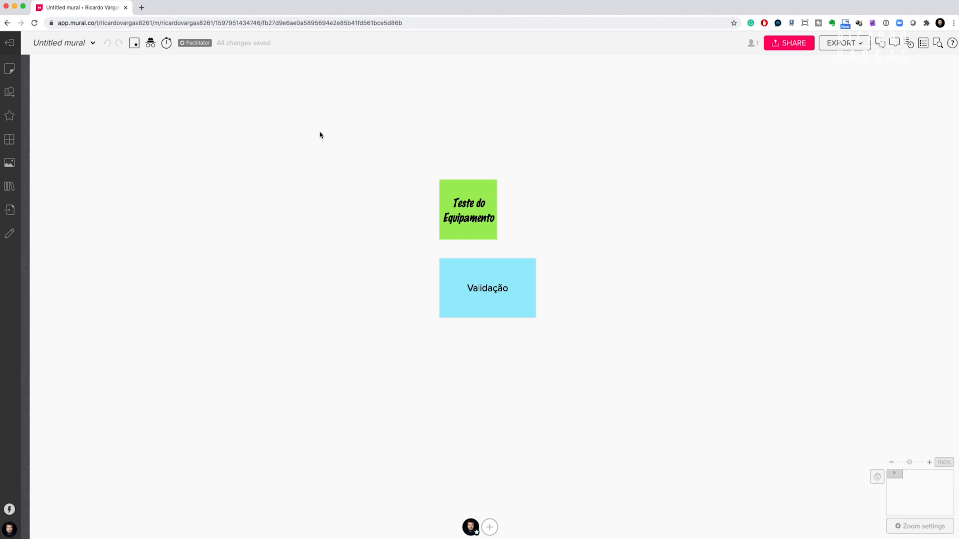
# - Rename the untitled mural containing the two sticky notes to "Meu primeiro mural"
pyautogui.click(73, 45)
pyautogui.write('Meu primeir')
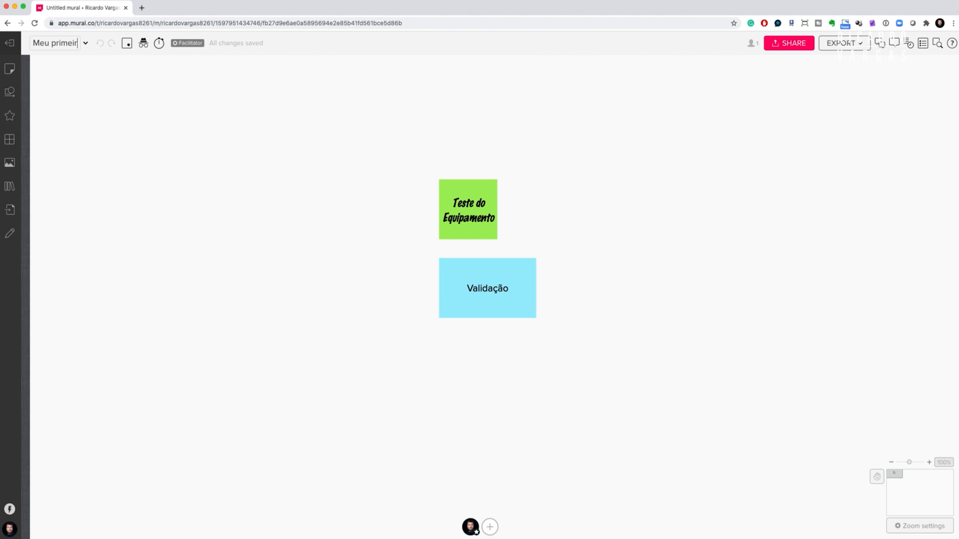
pyautogui.write('o mural')
pyautogui.press('Return')
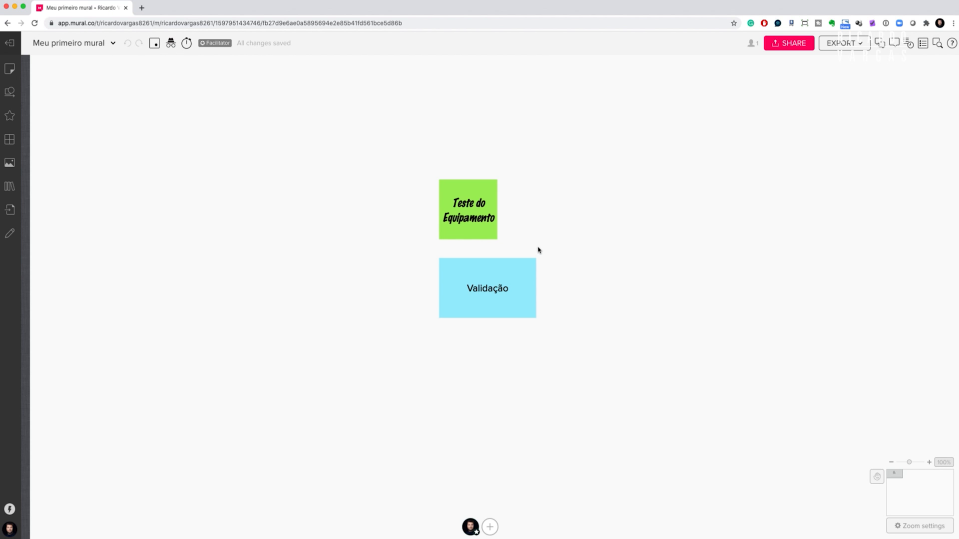
# - Delete the green "Teste do Equipamento" sticky note
pyautogui.click(482, 237)
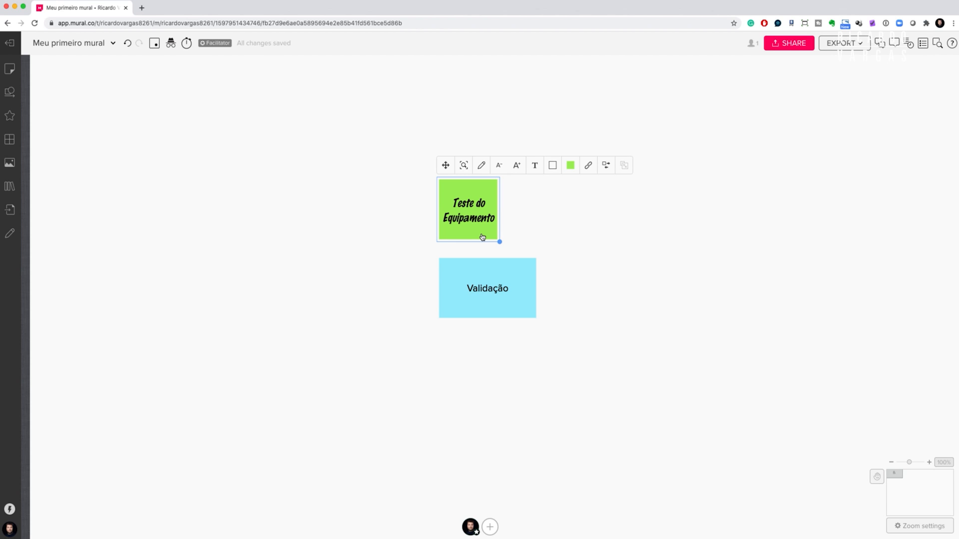
pyautogui.press('Delete')
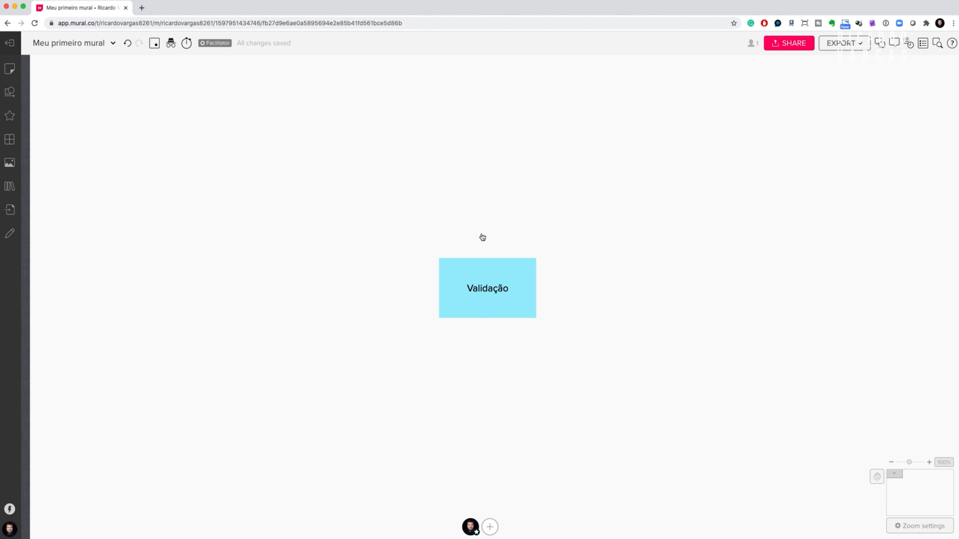
# - Add a row of three yellow 3x3 sticky notes near the mural's upper left reading "teste 1", "Teste 2" and "teste 3"
pyautogui.click(9, 70)
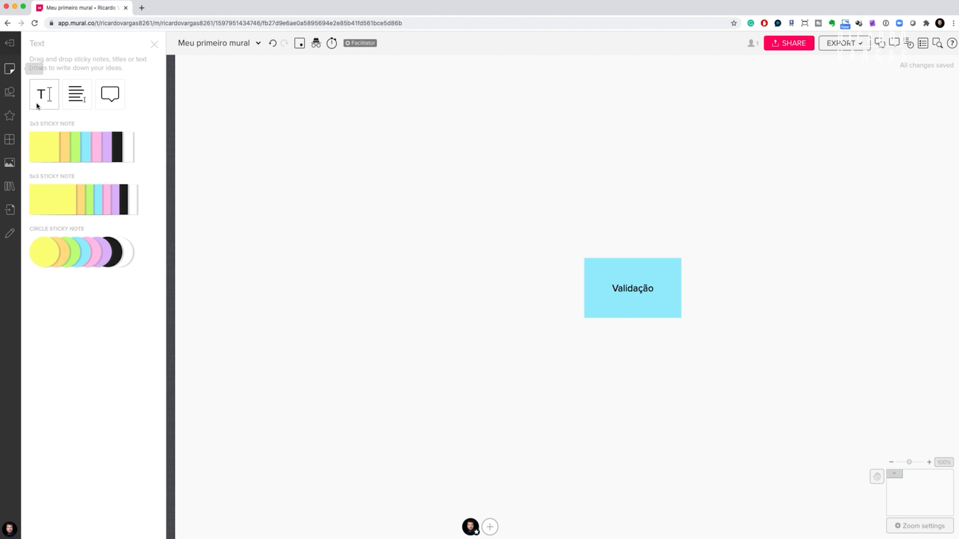
pyautogui.moveTo(41, 145); pyautogui.dragTo(334, 115)
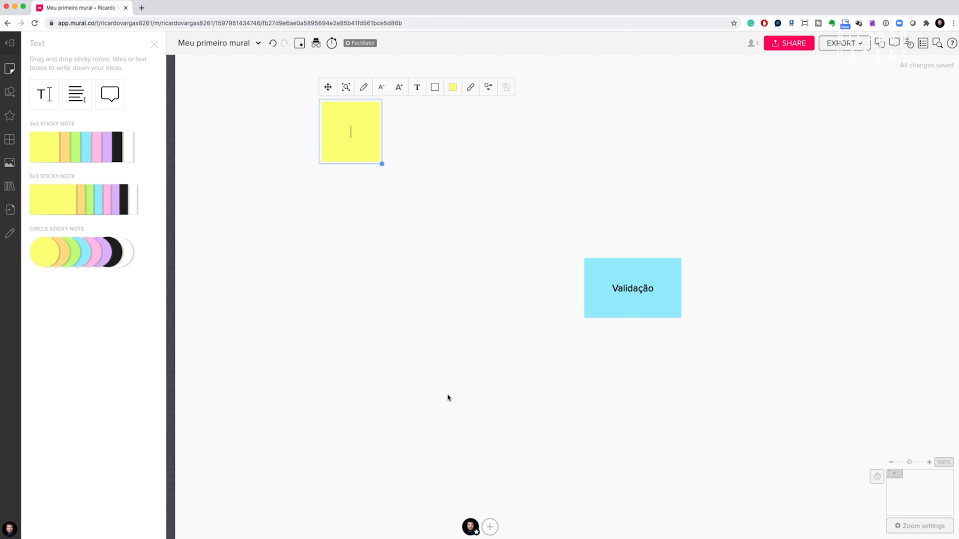
pyautogui.write('teste 1')
pyautogui.press('Tab')
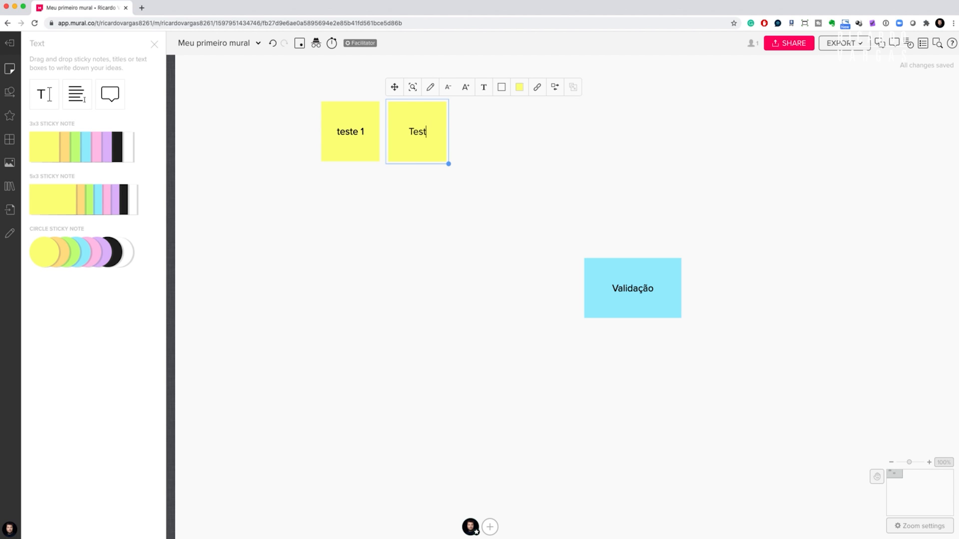
pyautogui.write('Teste 2')
pyautogui.press('Tab')
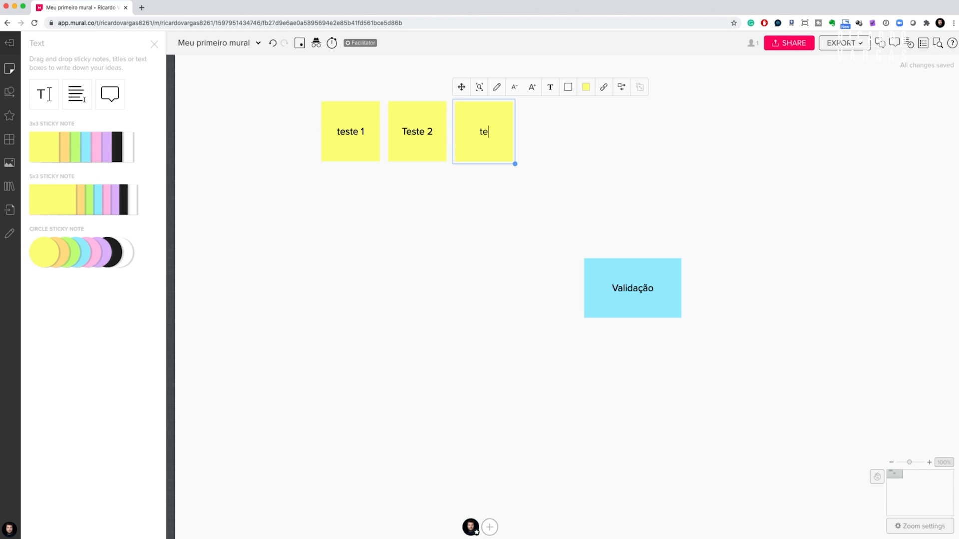
pyautogui.write('teste 3')
# - Add a row of three white circle sticky notes below the yellow ones, numbered 1, 2 and 3
pyautogui.moveTo(127, 252); pyautogui.dragTo(333, 218)
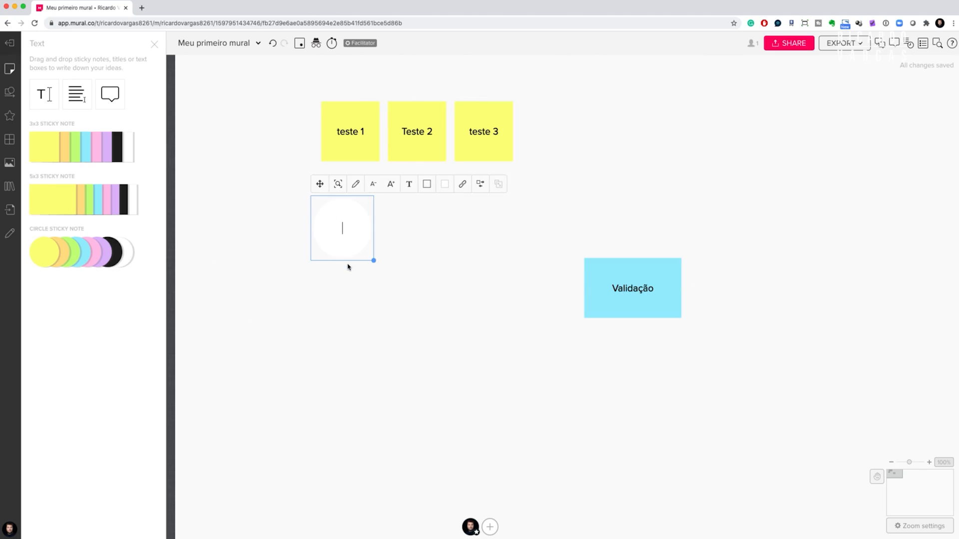
pyautogui.write('1')
pyautogui.press('Tab')
pyautogui.write('2')
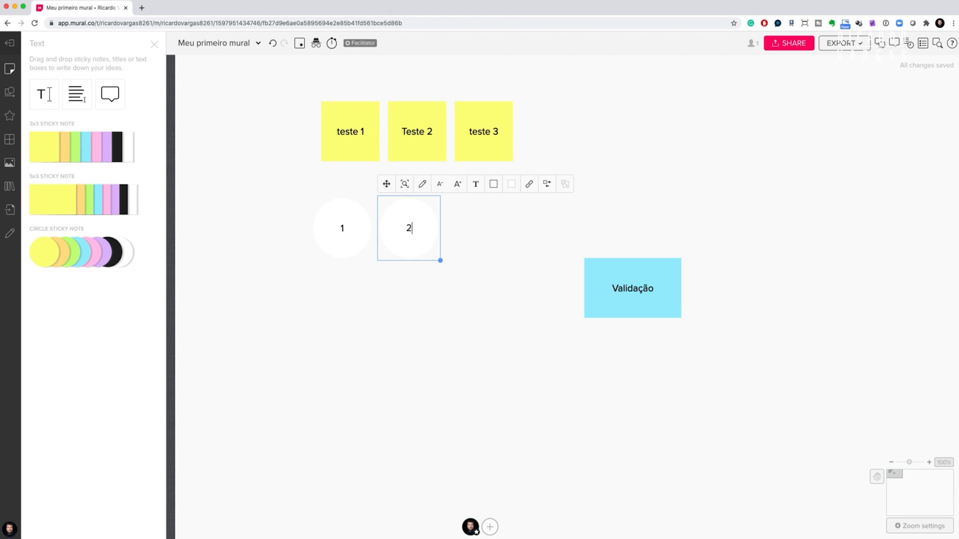
pyautogui.press('Tab')
pyautogui.write('3')
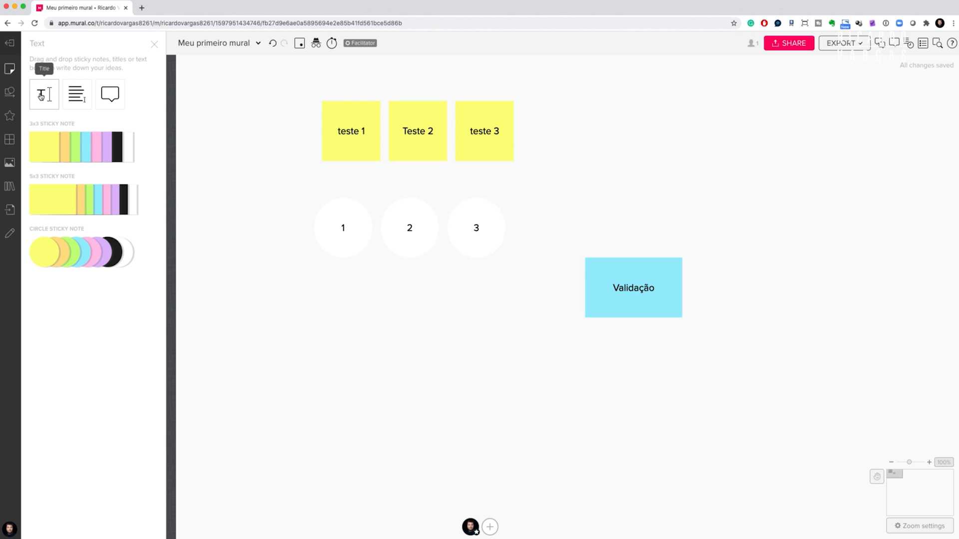
# - Add a title reading "Tópicos a Serem Discutidos" to the right of the yellow sticky notes
pyautogui.moveTo(42, 94); pyautogui.dragTo(582, 119)
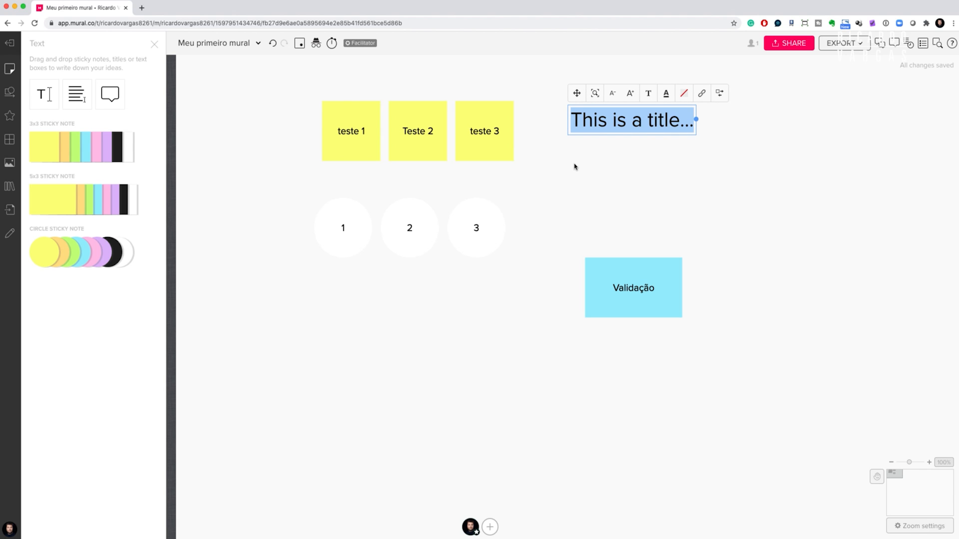
pyautogui.write('Tópicos')
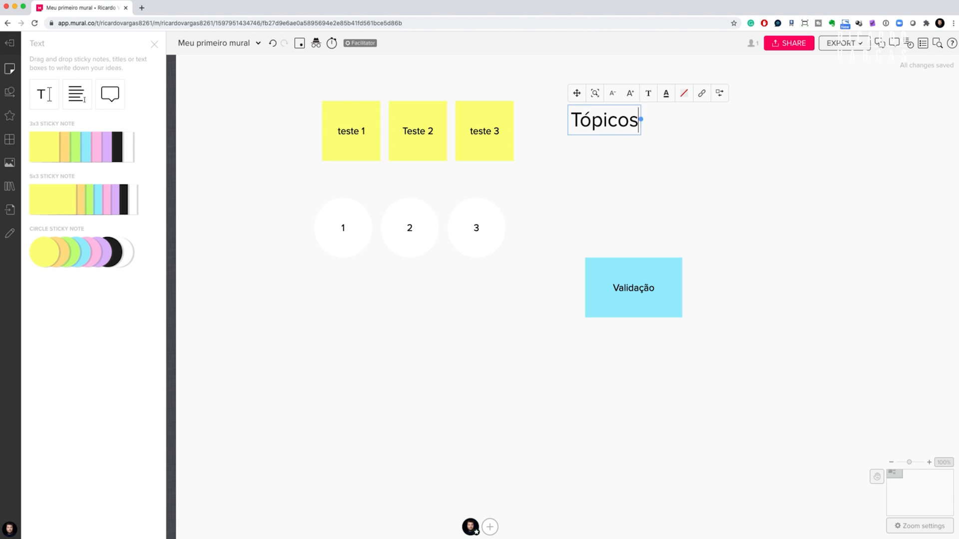
pyautogui.write(' a Serem D')
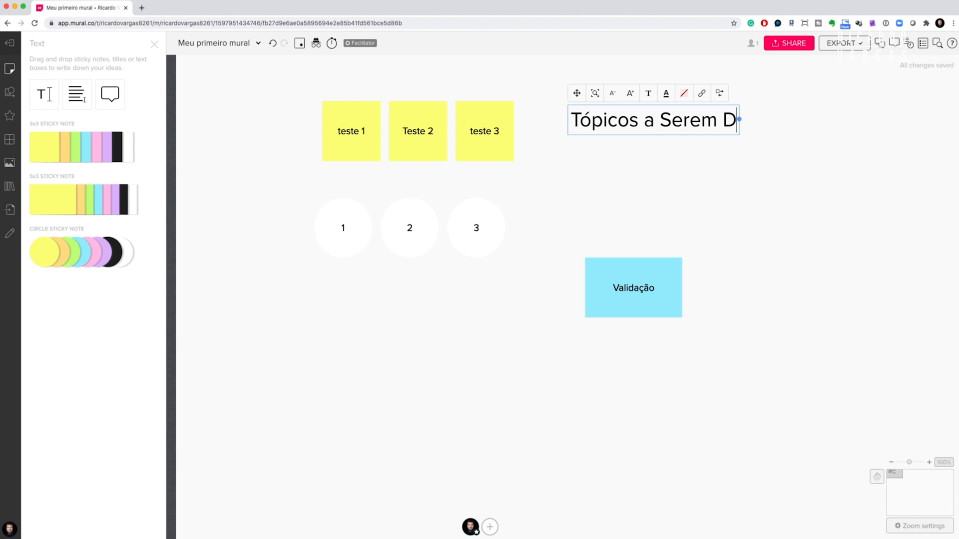
pyautogui.write('iscutidos')
pyautogui.press('Return')
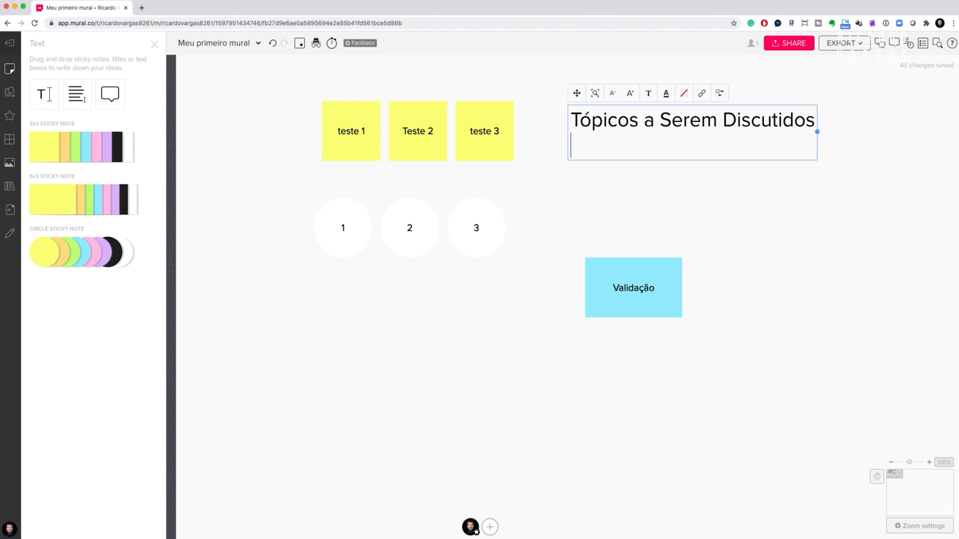
pyautogui.press('BackSpace')
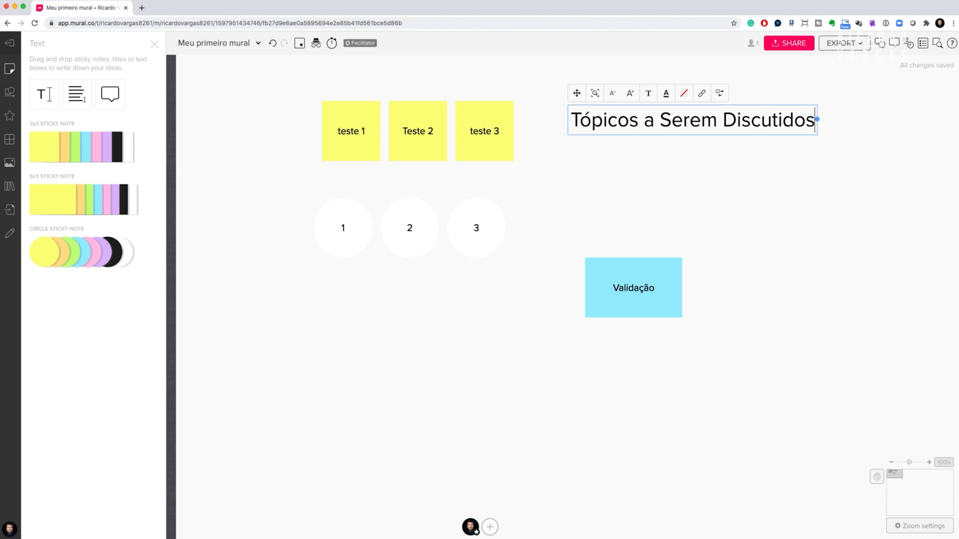
# - Move the "Validação" sticky note directly beneath the "Tópicos a Serem Discutidos" title and deselect it
pyautogui.click(596, 174)
pyautogui.moveTo(644, 288); pyautogui.dragTo(626, 171)
pyautogui.click(302, 88)
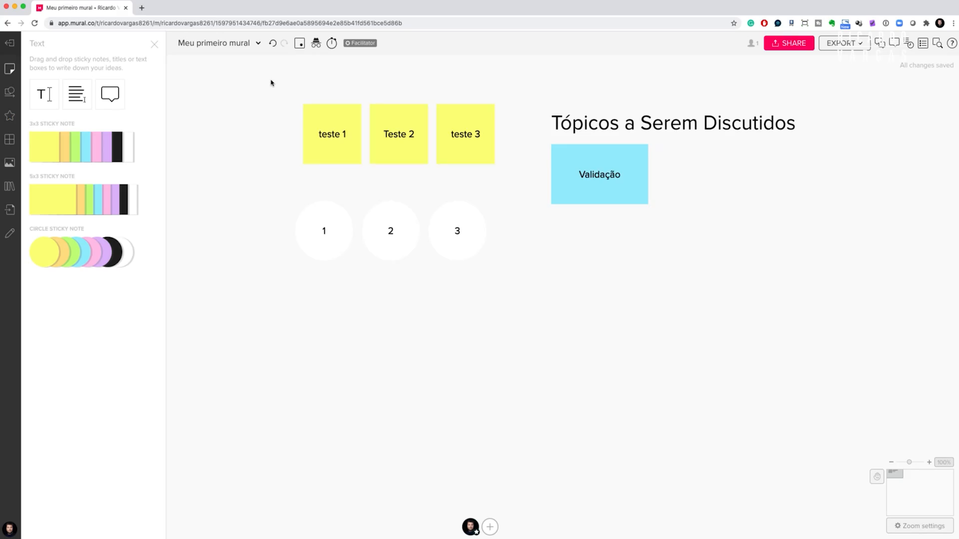
# - Select the three yellow sticky notes together and move them in a row beneath the "Validação" note
pyautogui.moveTo(272, 83)
pyautogui.mouseDown()
pyautogui.moveTo(430, 148)
pyautogui.moveTo(264, 105)
pyautogui.moveTo(262, 92)
pyautogui.mouseUp()
pyautogui.moveTo(319, 171)
pyautogui.mouseDown()
pyautogui.moveTo(364, 186)
pyautogui.moveTo(313, 164)
pyautogui.mouseUp()
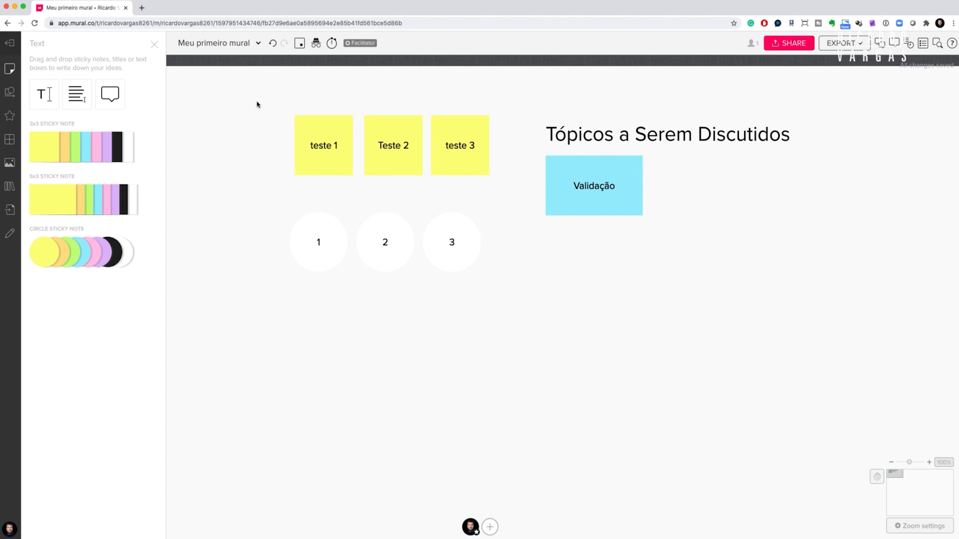
pyautogui.moveTo(257, 102); pyautogui.dragTo(729, 276)
pyautogui.click(669, 364)
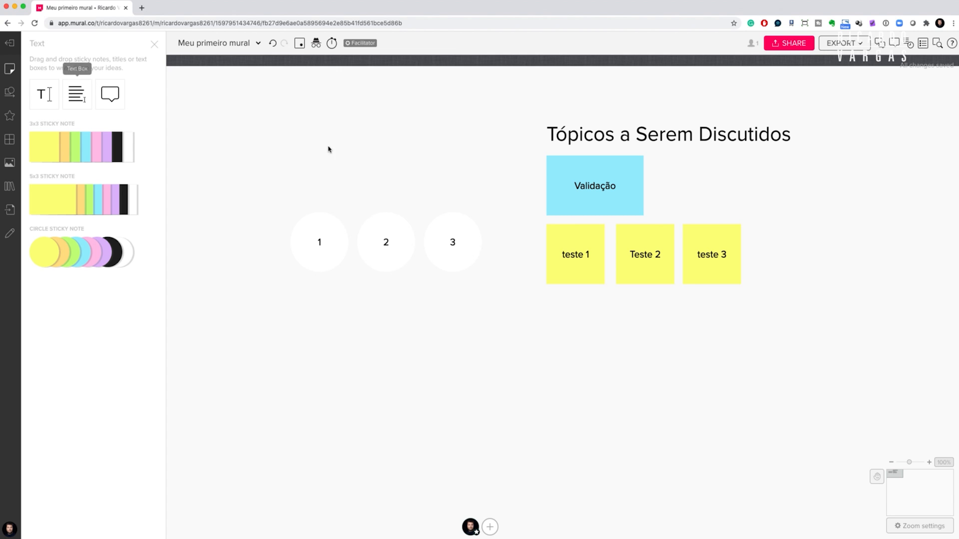
# - Add a text box above the white circles containing the sample text "sdafahasdfhads afnasdfadsf asdfasdfa"
pyautogui.moveTo(76, 100); pyautogui.dragTo(307, 135)
pyautogui.write('sdafah')
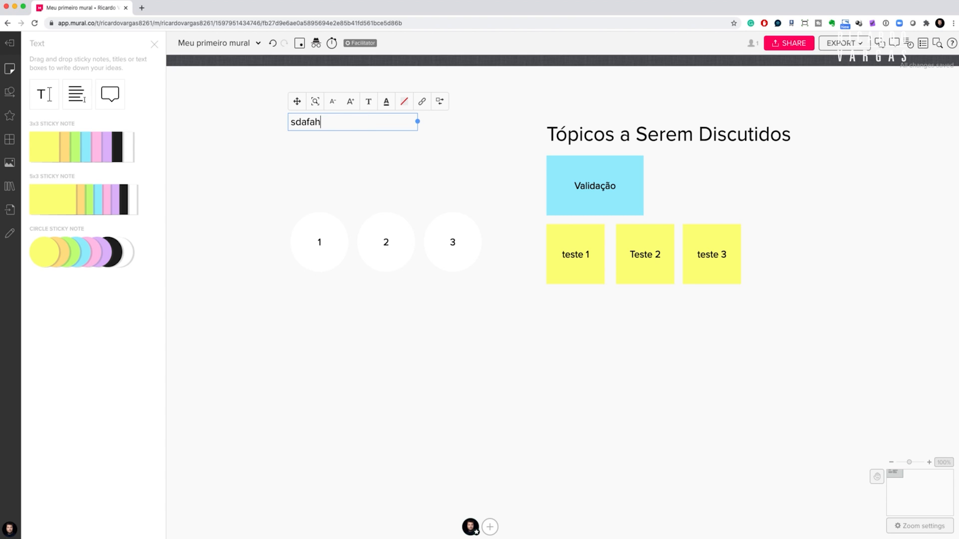
pyautogui.write('asdfhads afnasdfadsf asdfasdfa')
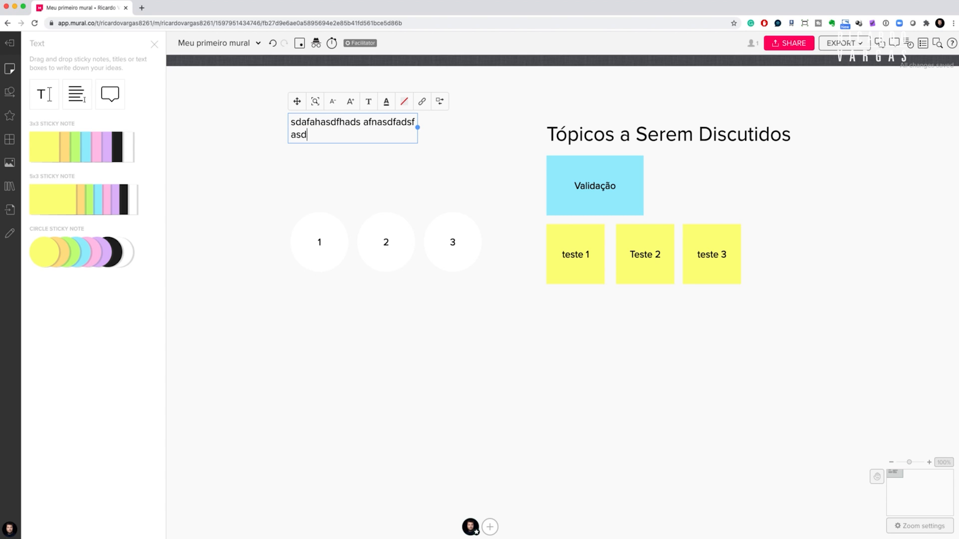
pyautogui.click(353, 170)
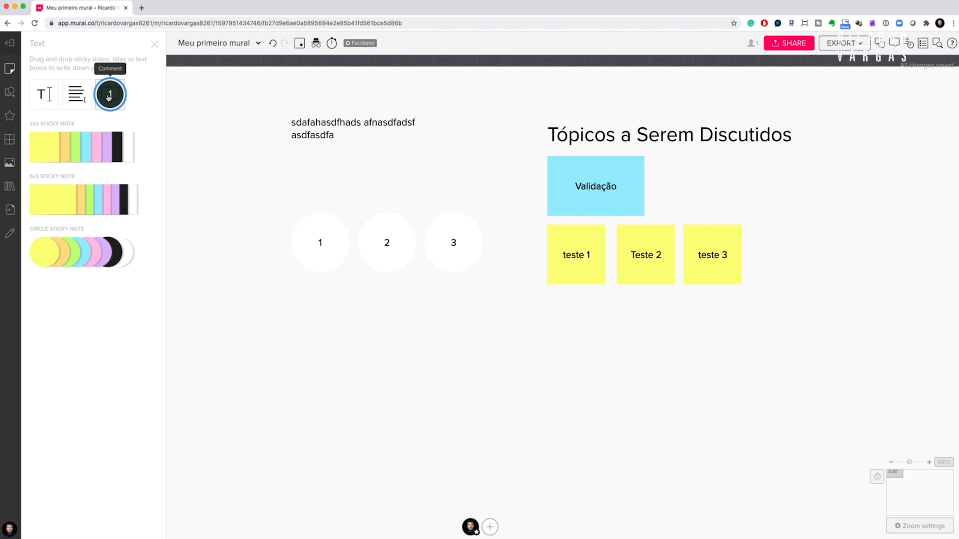
# - Attach a comment reading "Nao concordo" to the blue "Validação" sticky note, then reopen its comment thread
pyautogui.moveTo(108, 98)
pyautogui.mouseDown()
pyautogui.moveTo(160, 143)
pyautogui.moveTo(640, 237)
pyautogui.moveTo(642, 166)
pyautogui.moveTo(634, 177)
pyautogui.mouseUp()
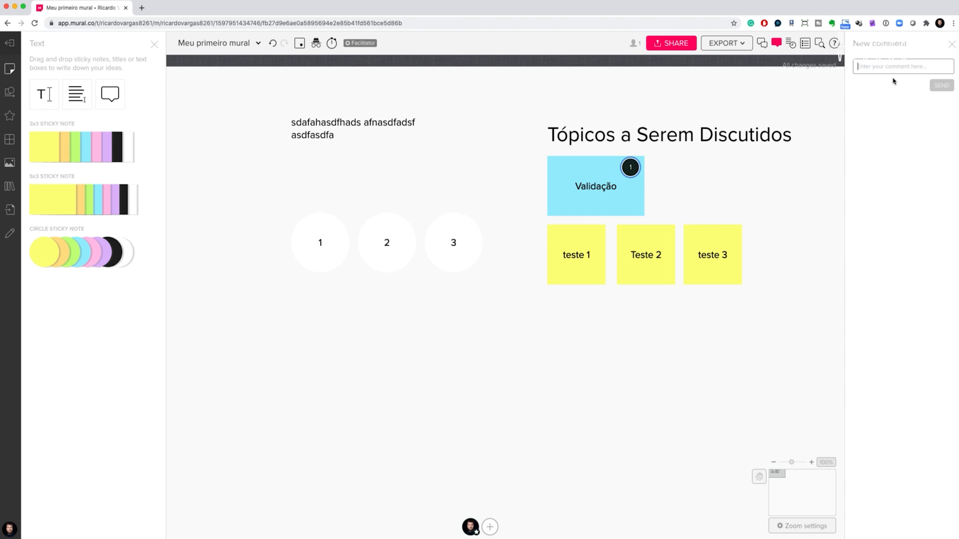
pyautogui.write('Nao concordo')
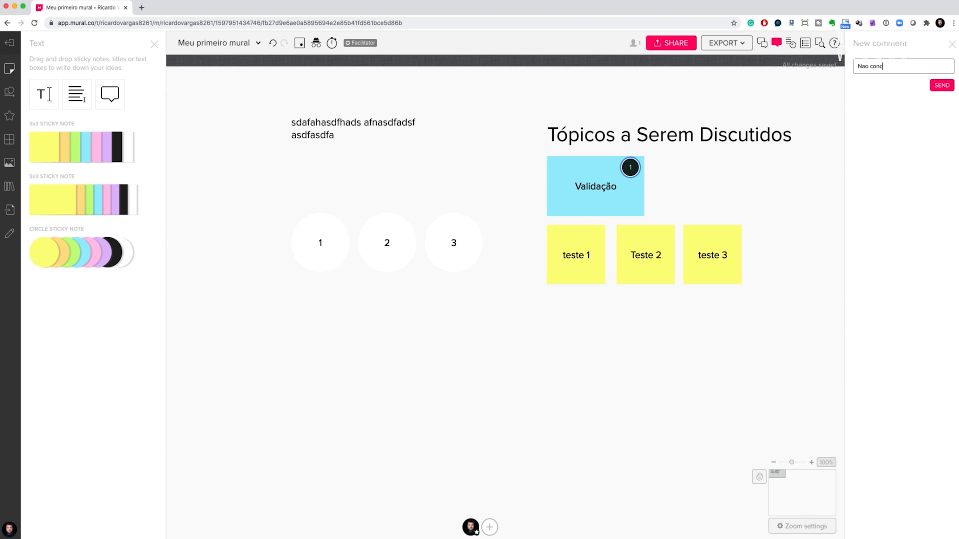
pyautogui.click(941, 87)
pyautogui.click(704, 179)
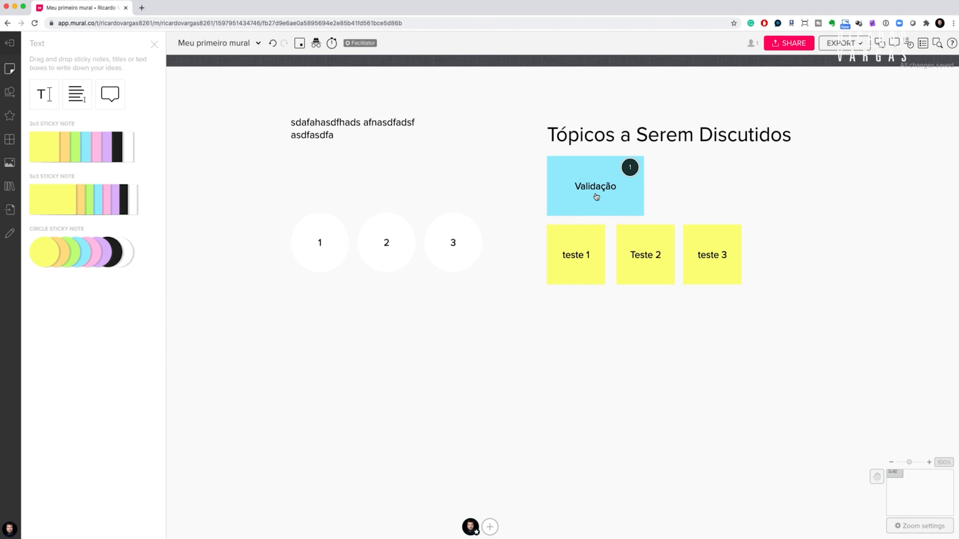
pyautogui.click(630, 168)
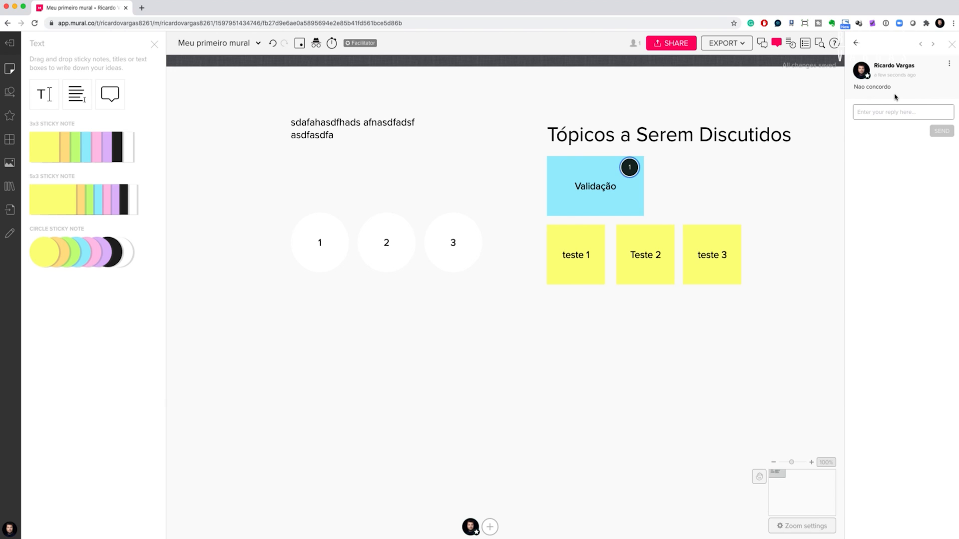
# - Draw a large, wide diamond shape in the empty area beneath the circles and yellow sticky notes
pyautogui.click(9, 94)
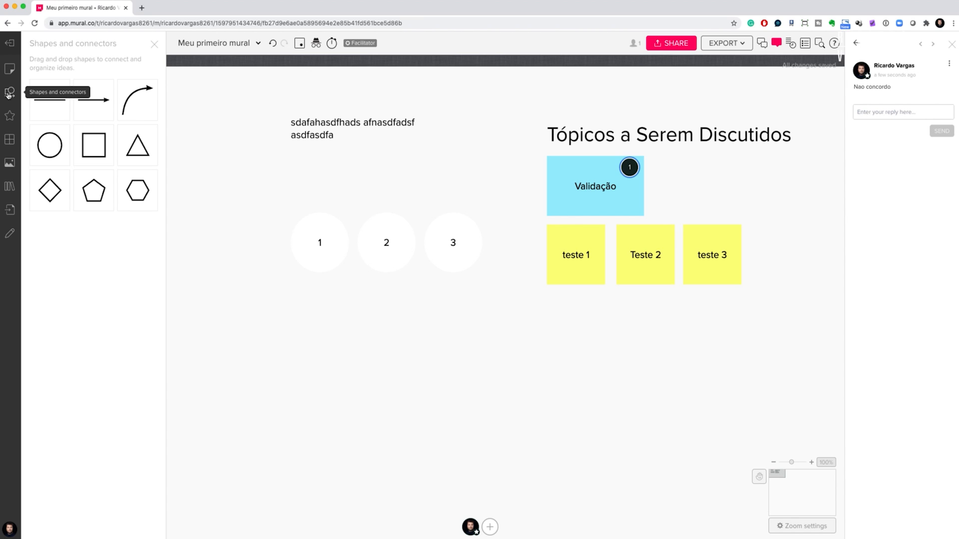
pyautogui.moveTo(50, 194); pyautogui.dragTo(377, 330)
pyautogui.moveTo(423, 374); pyautogui.dragTo(642, 463)
pyautogui.click(171, 285)
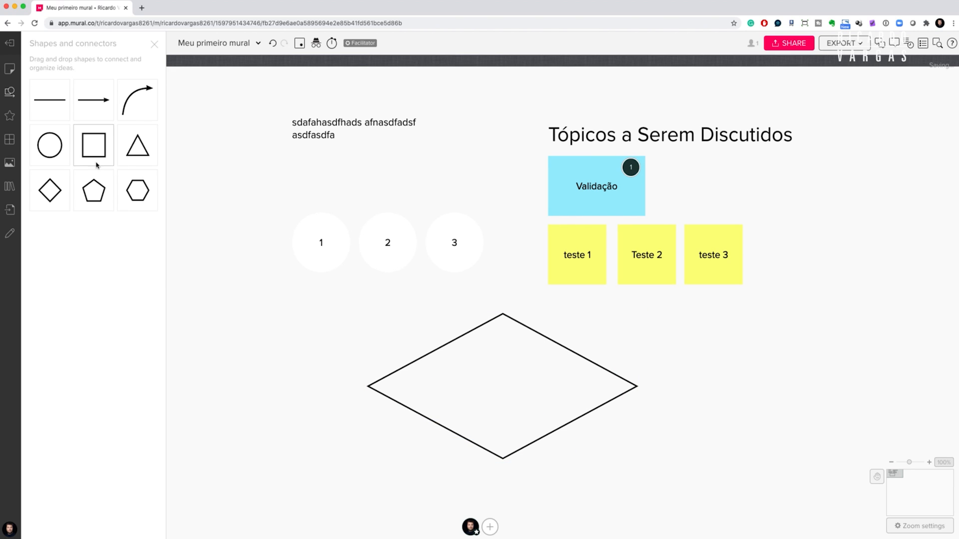
# - Connect circle 3 to the "Validação" note with a straight arrow and circle 2 to it with a curved arrow
pyautogui.moveTo(91, 101); pyautogui.dragTo(482, 251)
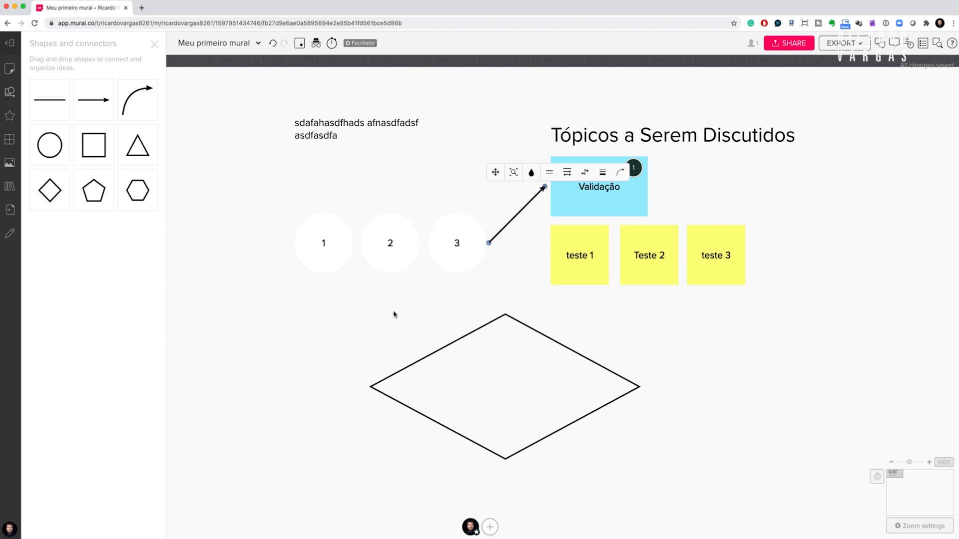
pyautogui.moveTo(130, 102); pyautogui.dragTo(540, 193)
pyautogui.moveTo(397, 195); pyautogui.dragTo(437, 191)
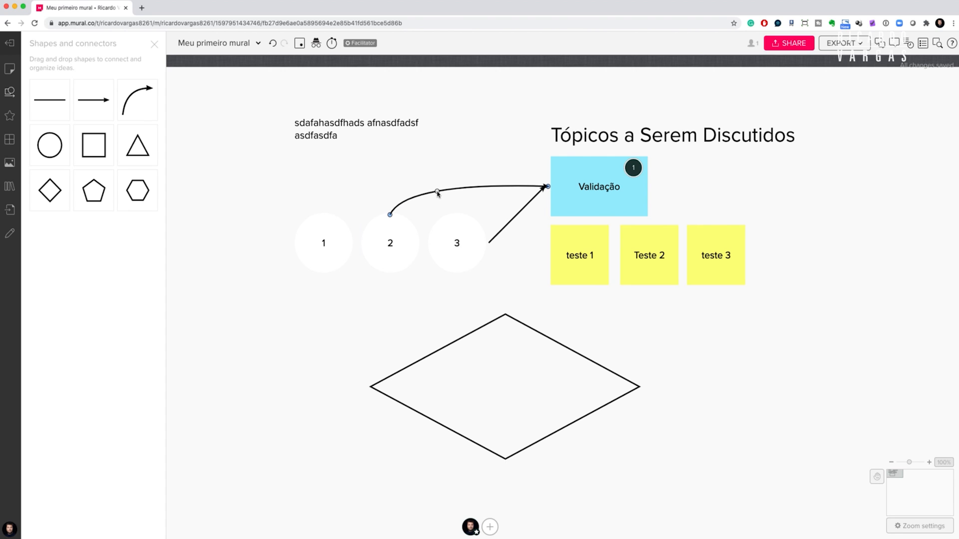
pyautogui.click(693, 313)
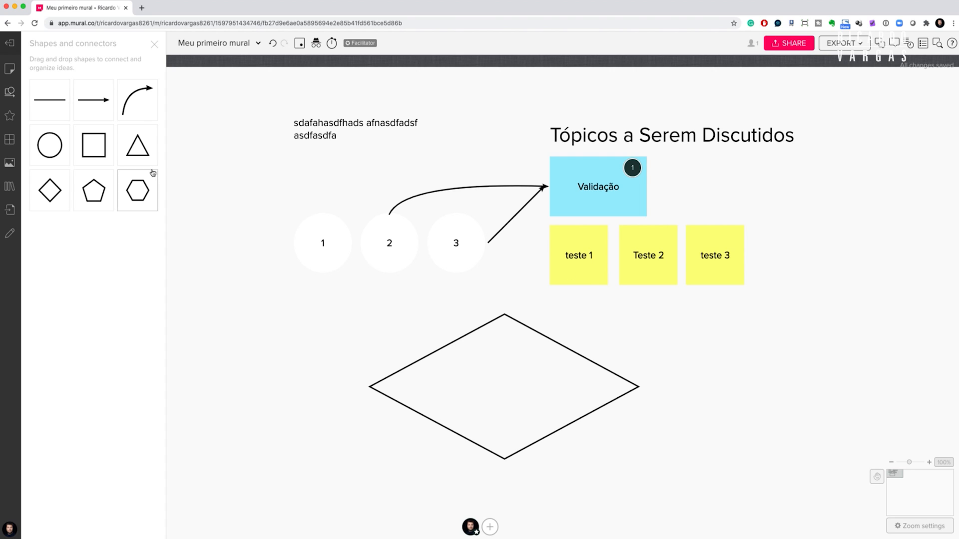
# - Build a Z shape below the yellow sticky notes from two parallel horizontal lines and a diagonal line joining their opposite ends
pyautogui.moveTo(168, 171); pyautogui.dragTo(793, 318)
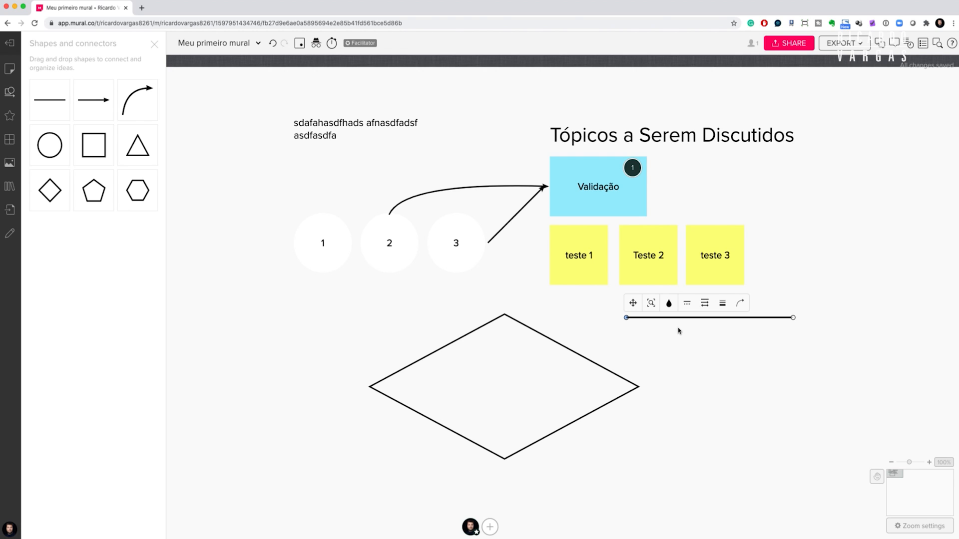
pyautogui.press('super+v')
pyautogui.moveTo(678, 329); pyautogui.dragTo(709, 365)
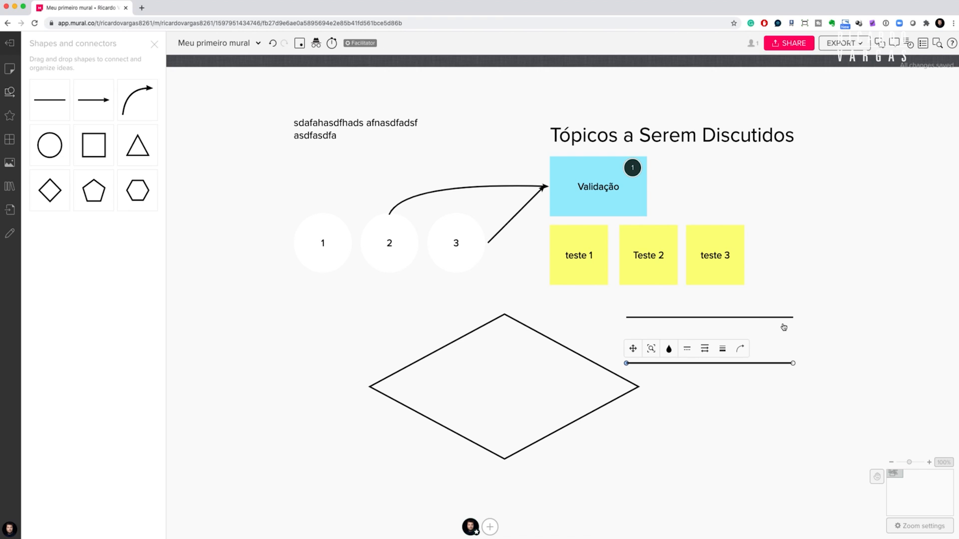
pyautogui.press('super+v')
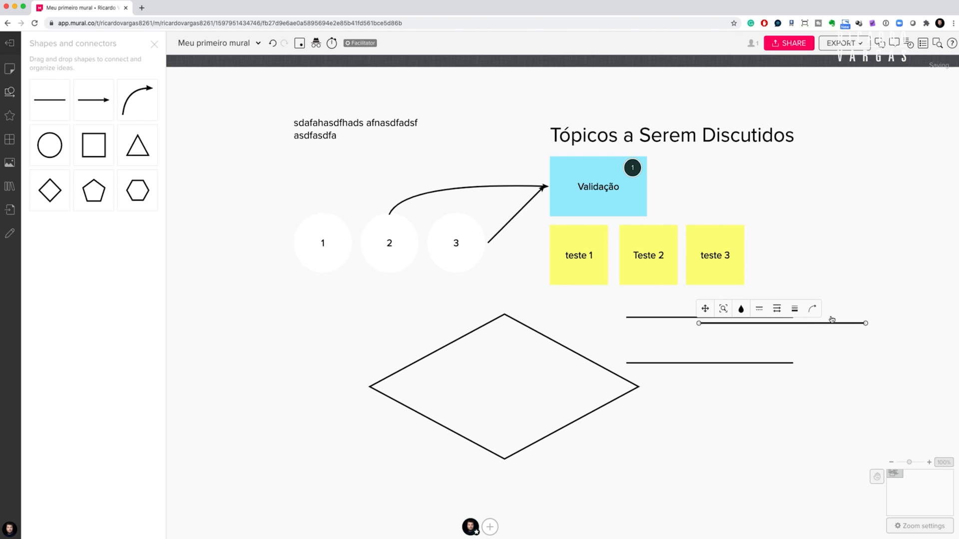
pyautogui.moveTo(867, 326); pyautogui.dragTo(791, 362)
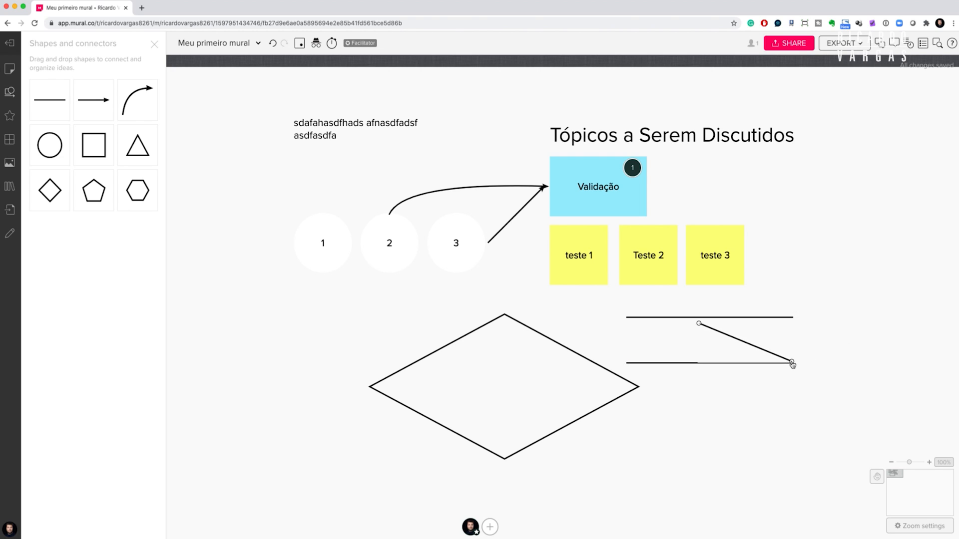
pyautogui.click(702, 328)
pyautogui.moveTo(699, 326); pyautogui.dragTo(626, 318)
pyautogui.click(741, 394)
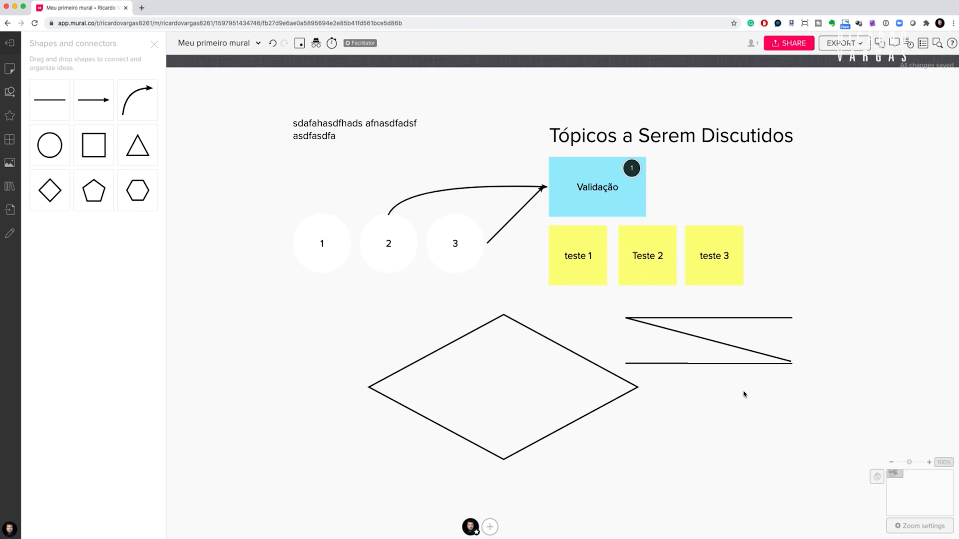
# - Place a thumbs-down icon near the diamond, a dollar icon at the Z shape's upper end and a person icon on the "teste 3" note
pyautogui.click(6, 118)
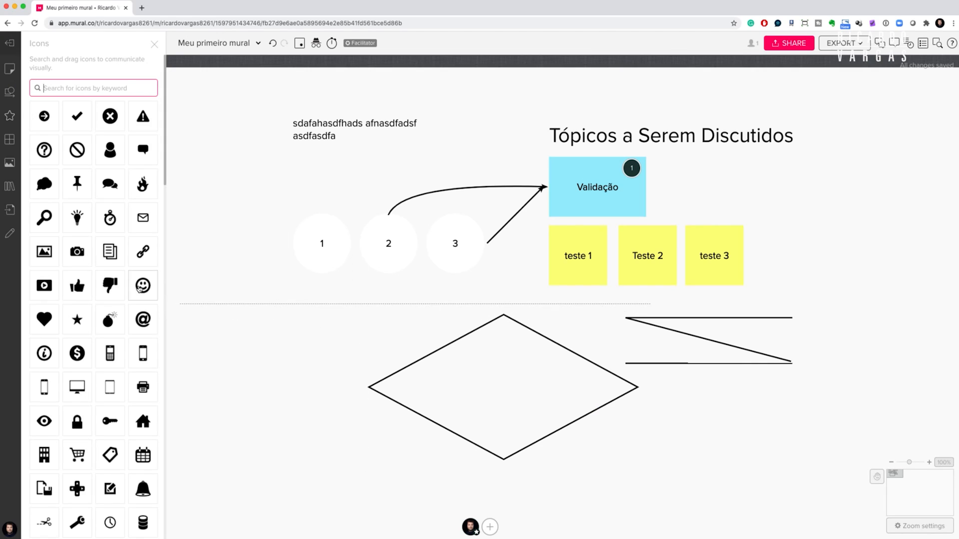
pyautogui.moveTo(151, 296); pyautogui.dragTo(378, 310)
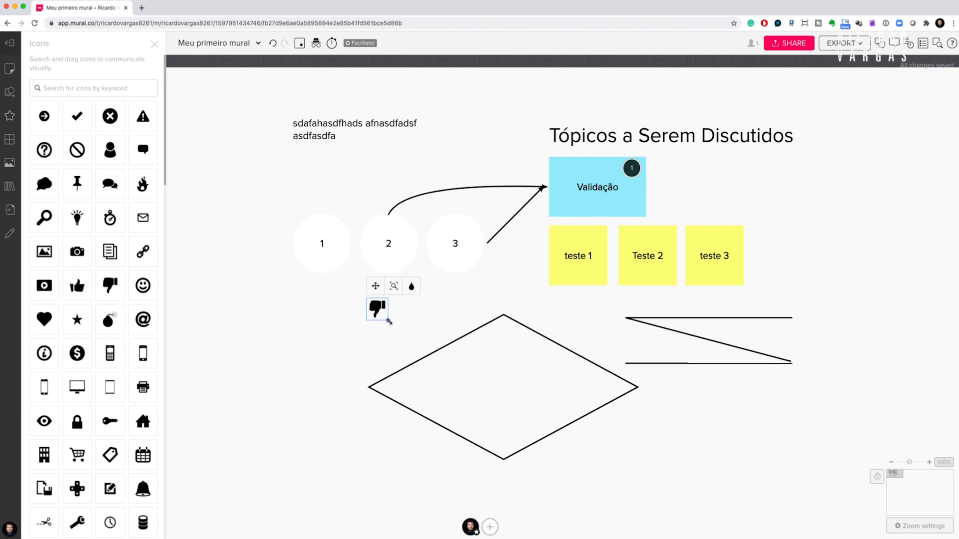
pyautogui.click(306, 362)
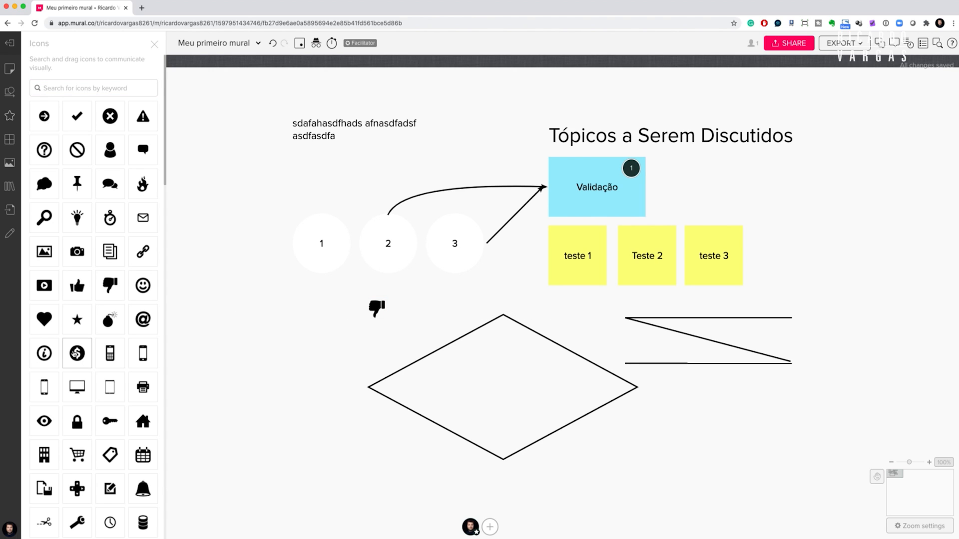
pyautogui.moveTo(77, 353); pyautogui.dragTo(795, 310)
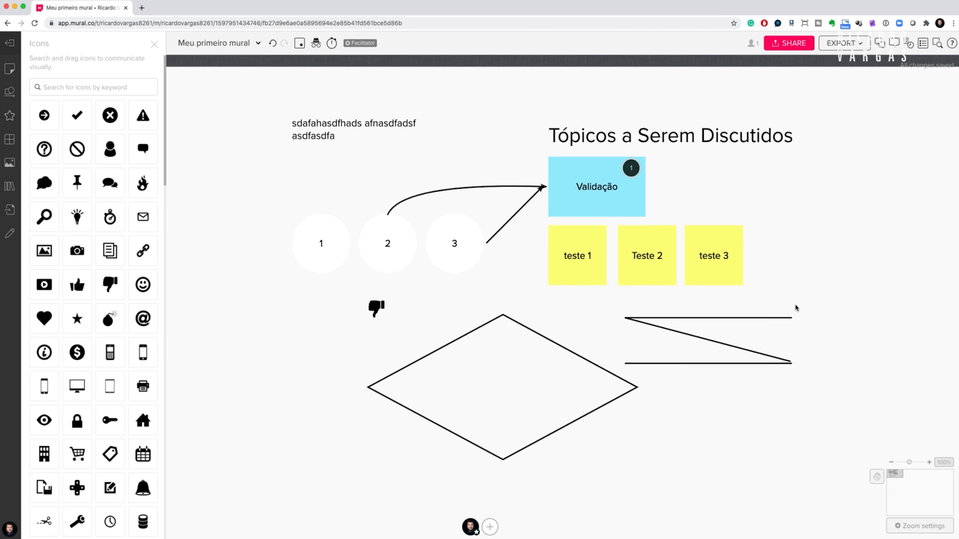
pyautogui.moveTo(111, 153); pyautogui.dragTo(739, 227)
pyautogui.hscroll(-1, 804, 269)
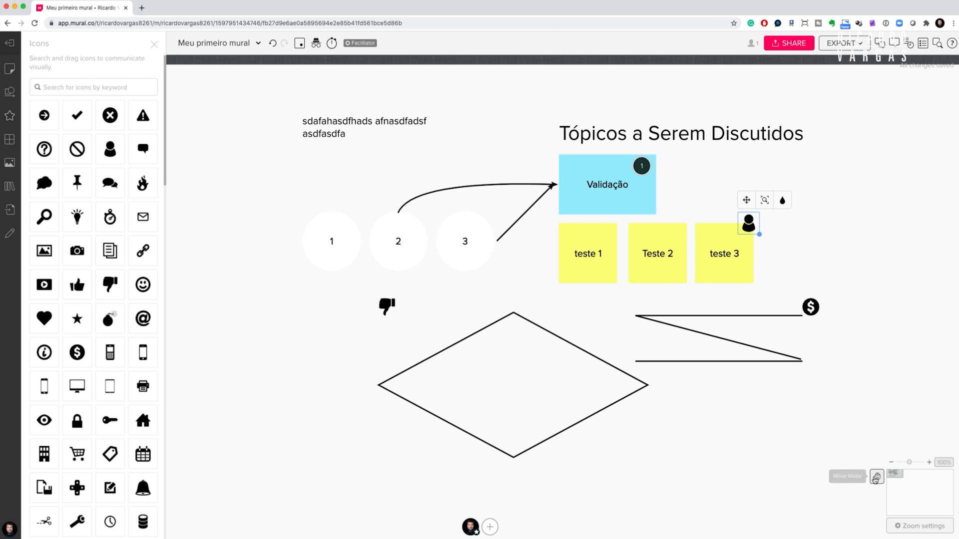
# - Add a yellow 3x3 sticky note reading "teste" in an empty area of the mural away from the existing content
pyautogui.click(877, 476)
pyautogui.moveTo(782, 475); pyautogui.dragTo(436, 46)
pyautogui.moveTo(610, 374); pyautogui.dragTo(394, 223)
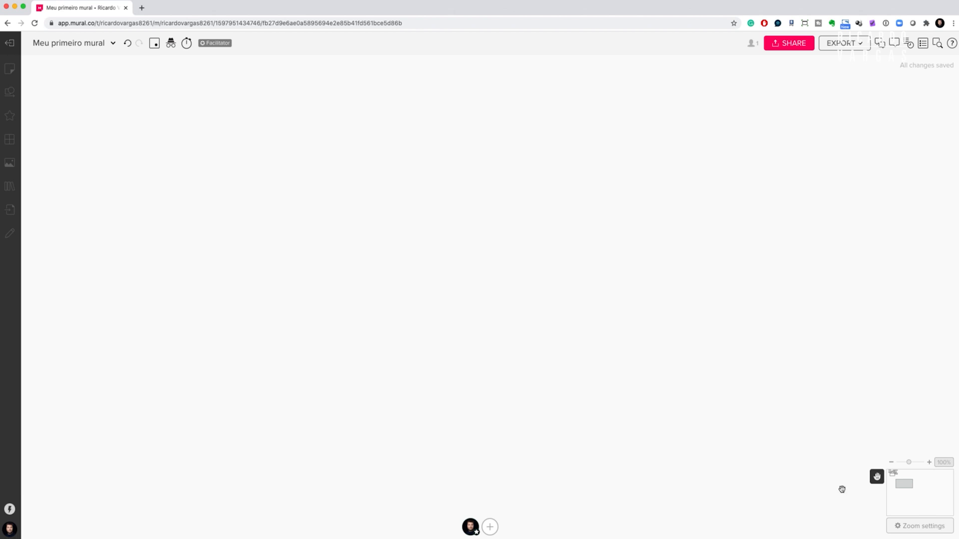
pyautogui.click(878, 481)
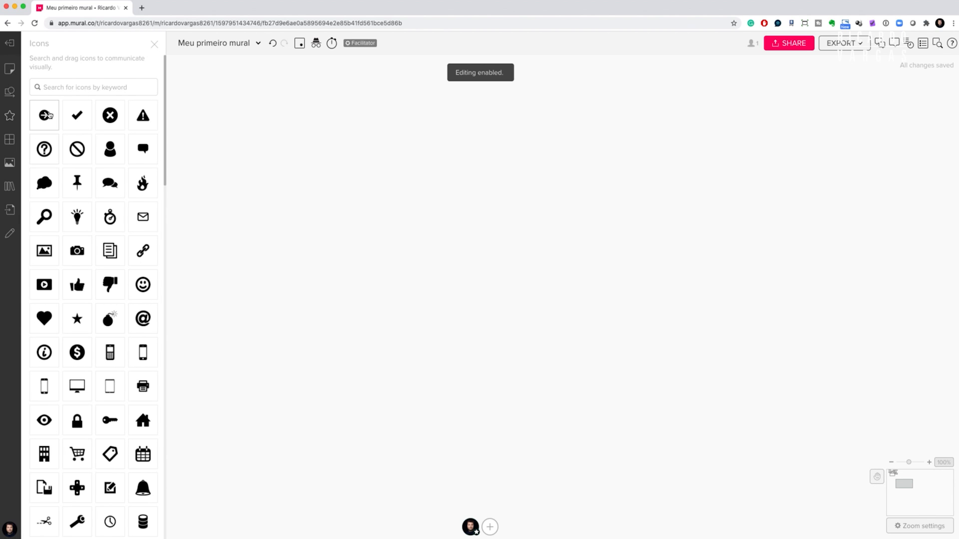
pyautogui.click(15, 68)
pyautogui.moveTo(40, 146); pyautogui.dragTo(526, 262)
pyautogui.write('te')
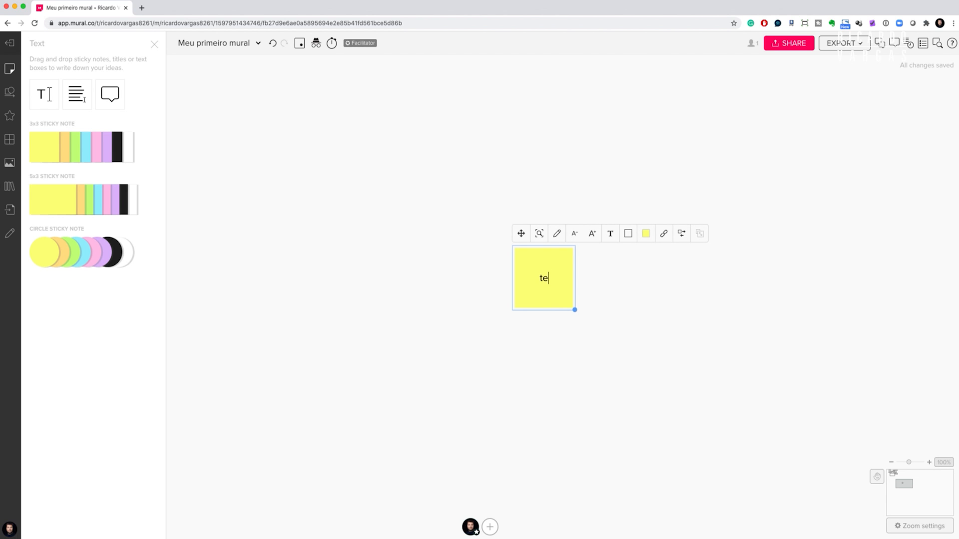
pyautogui.write('ste')
pyautogui.click(636, 383)
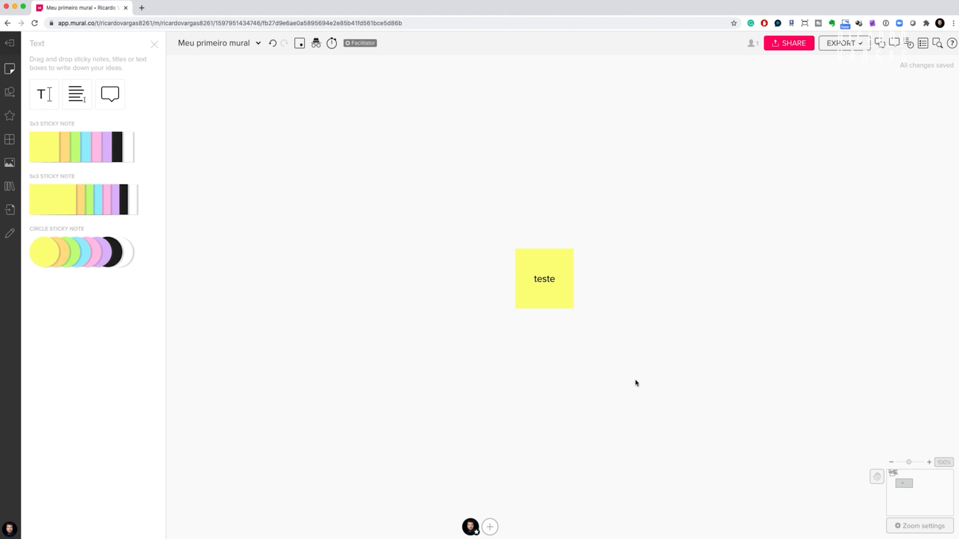
# - Zoom out until the entire mural and all of its content fit in view
pyautogui.click(891, 462)
pyautogui.click(891, 462)
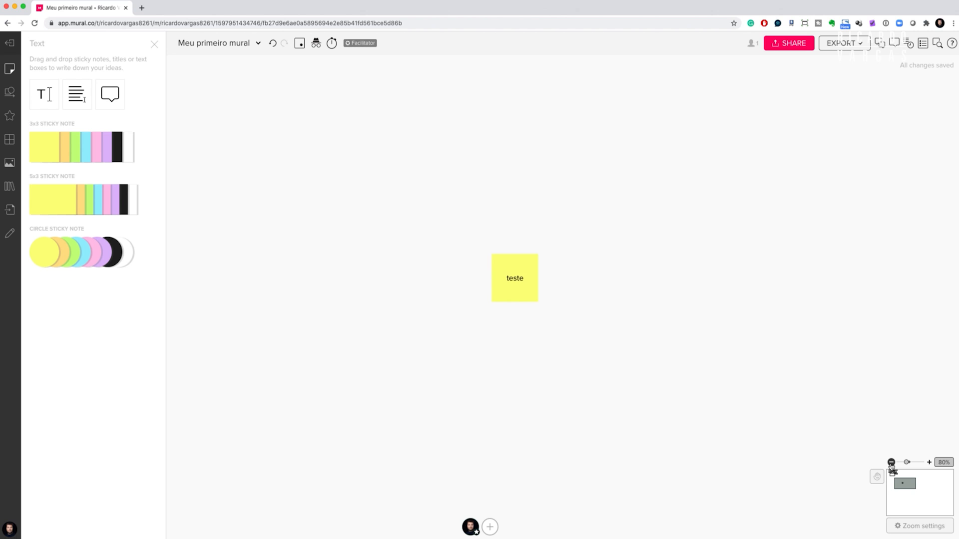
pyautogui.click(891, 462)
pyautogui.click(891, 462)
pyautogui.click(892, 461)
pyautogui.click(891, 462)
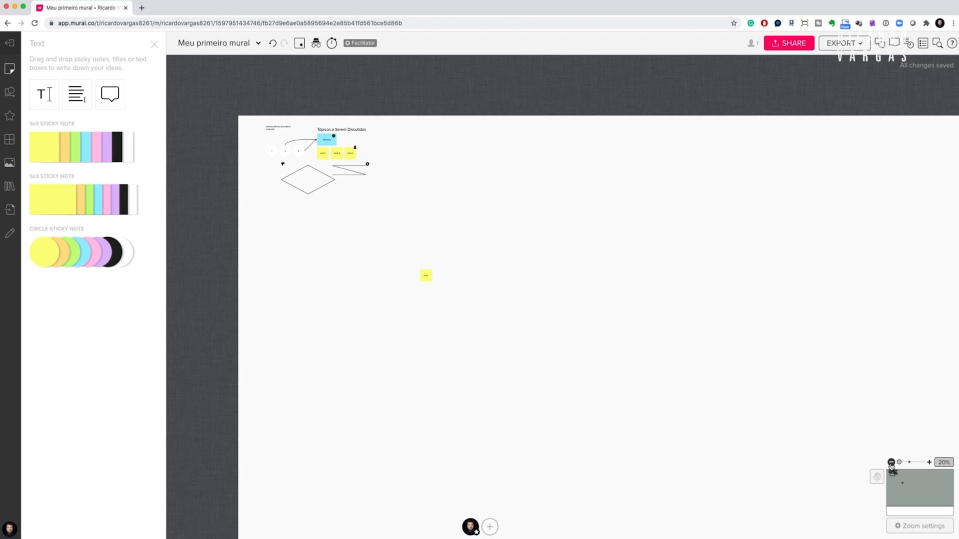
pyautogui.click(891, 462)
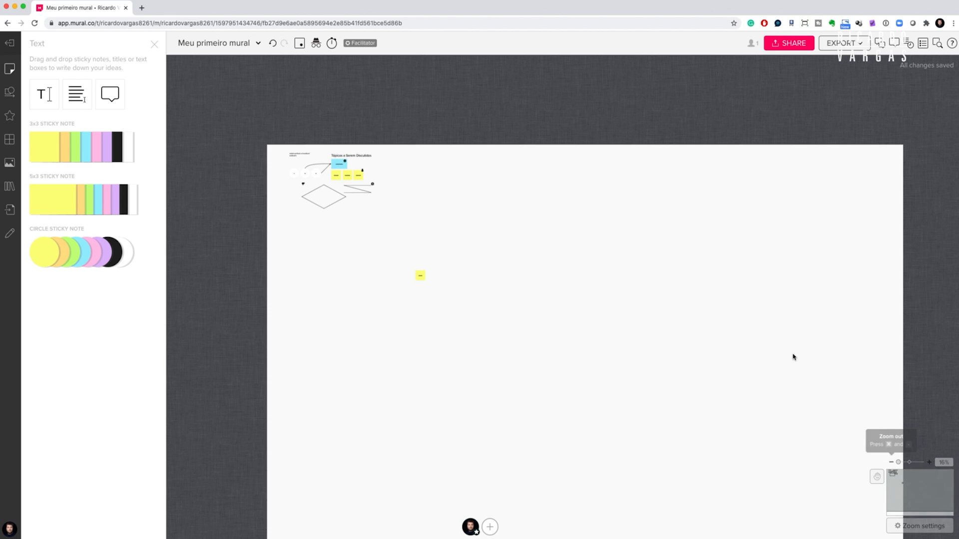
pyautogui.scroll(-1, 749, 317)
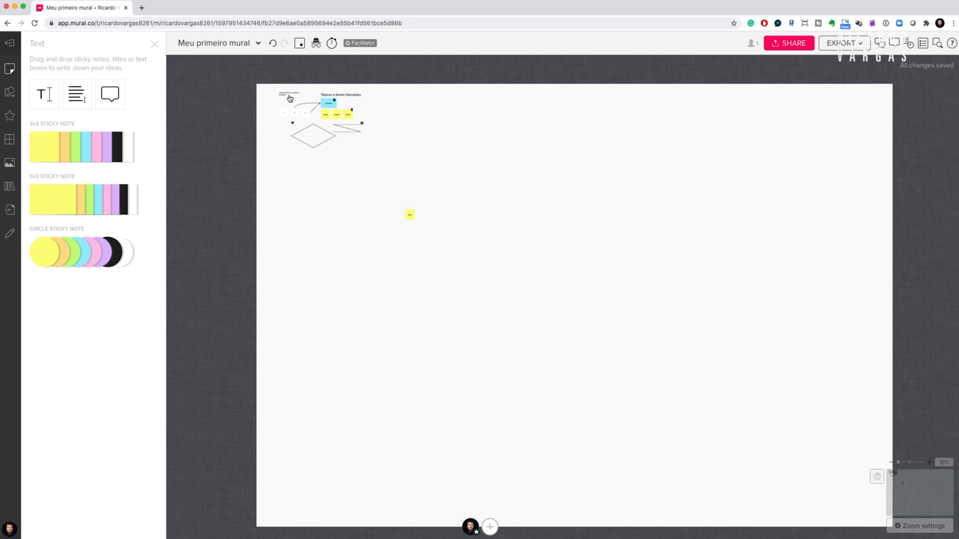
# - Set the mural's background color to light gray in the mural settings, keeping the default size
pyautogui.click(260, 45)
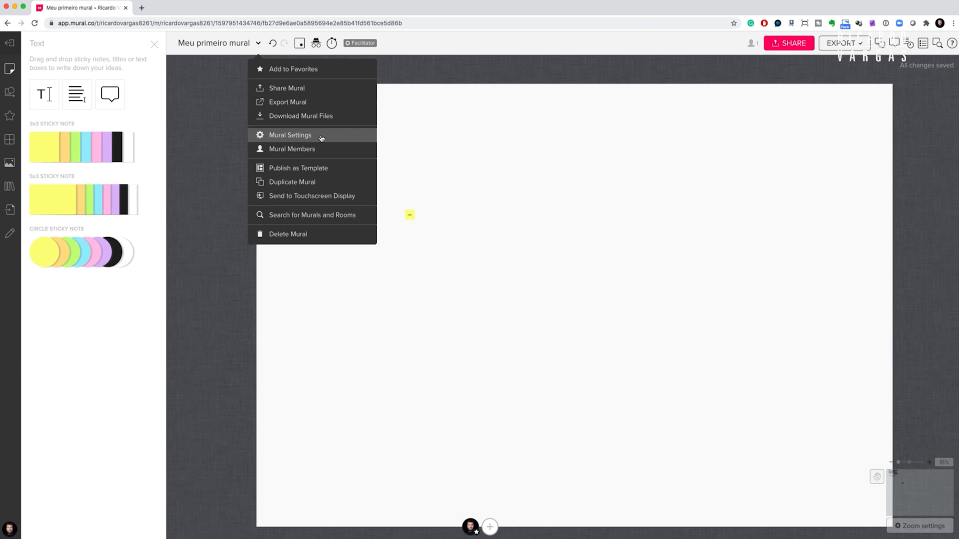
pyautogui.click(321, 138)
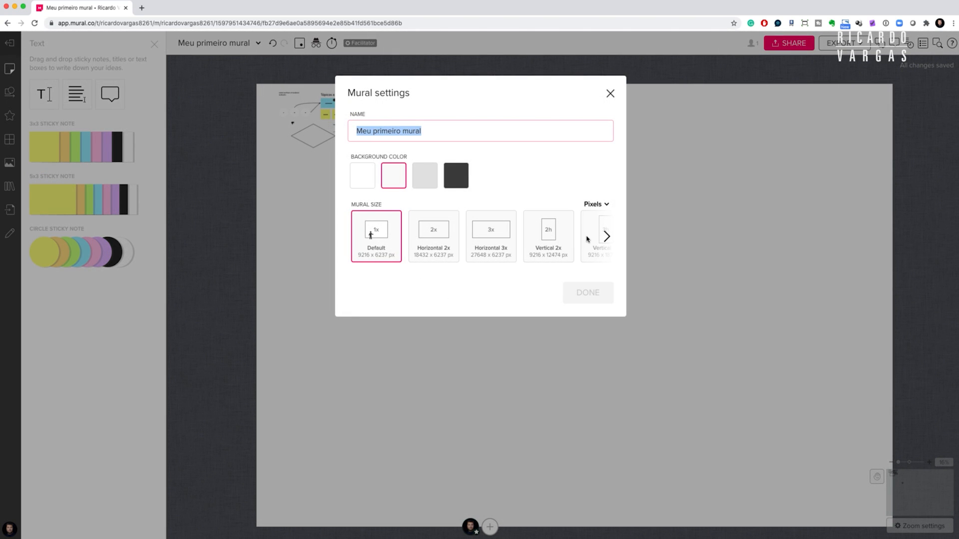
pyautogui.click(425, 179)
pyautogui.click(604, 295)
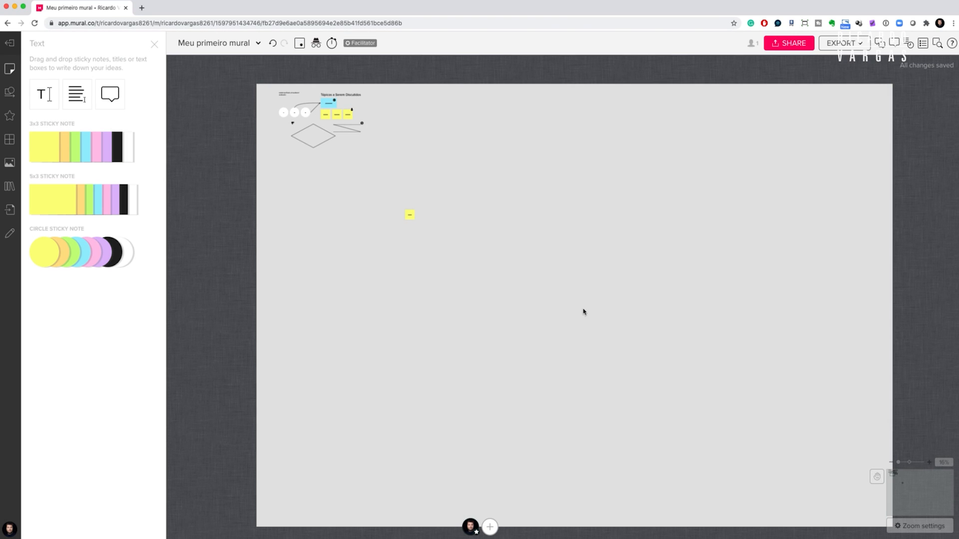
pyautogui.click(257, 43)
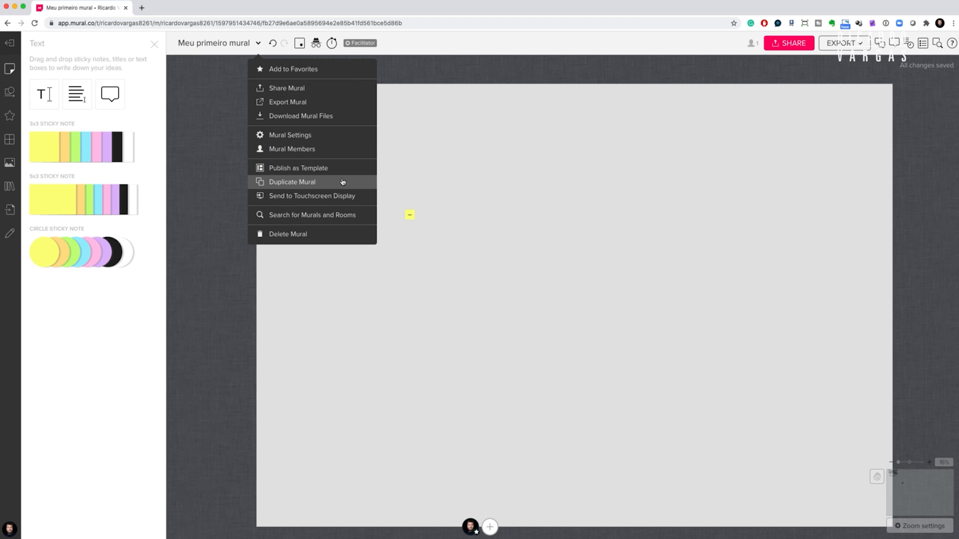
pyautogui.click(570, 267)
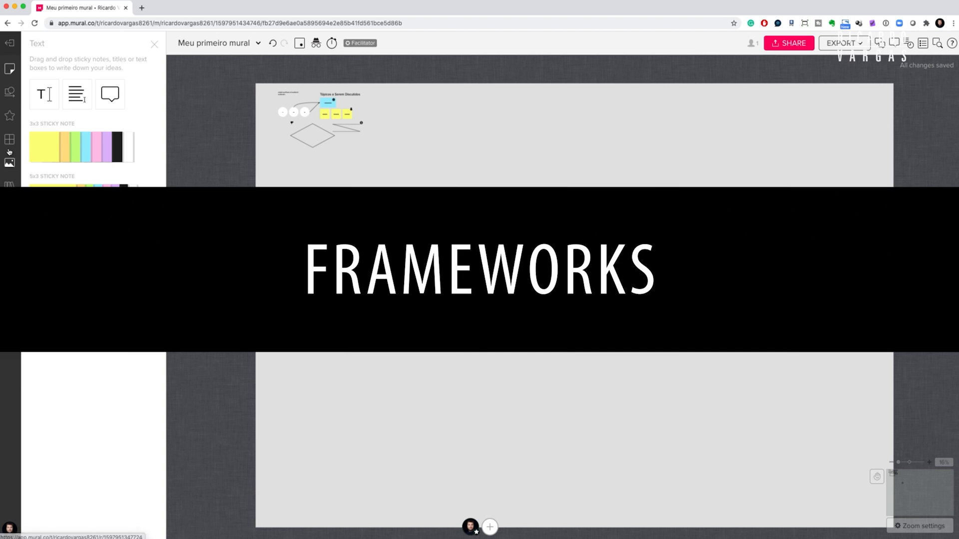
# - Add the Bullseye layout framework in the empty space left of the "teste" note and title it "Facilidade de uso"
pyautogui.click(9, 141)
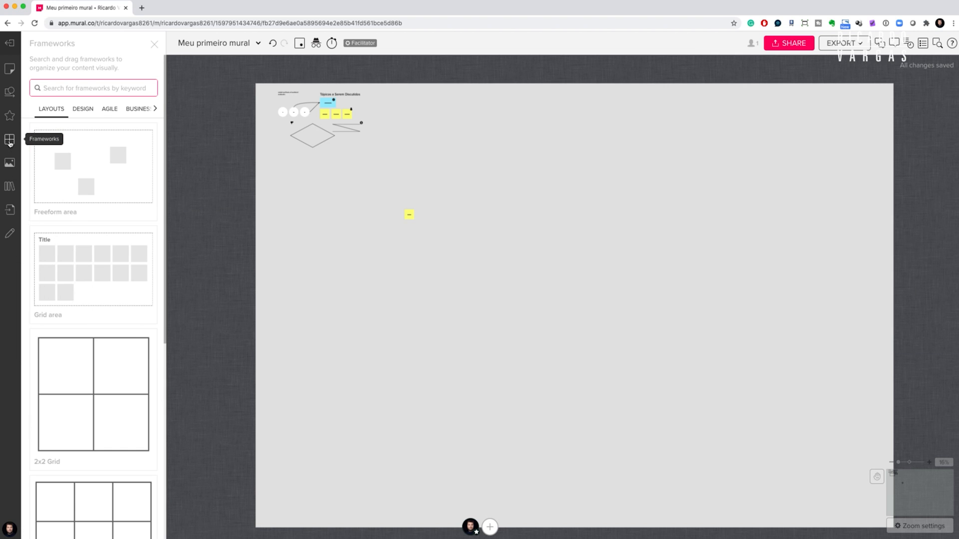
pyautogui.scroll(-6, 112, 251)
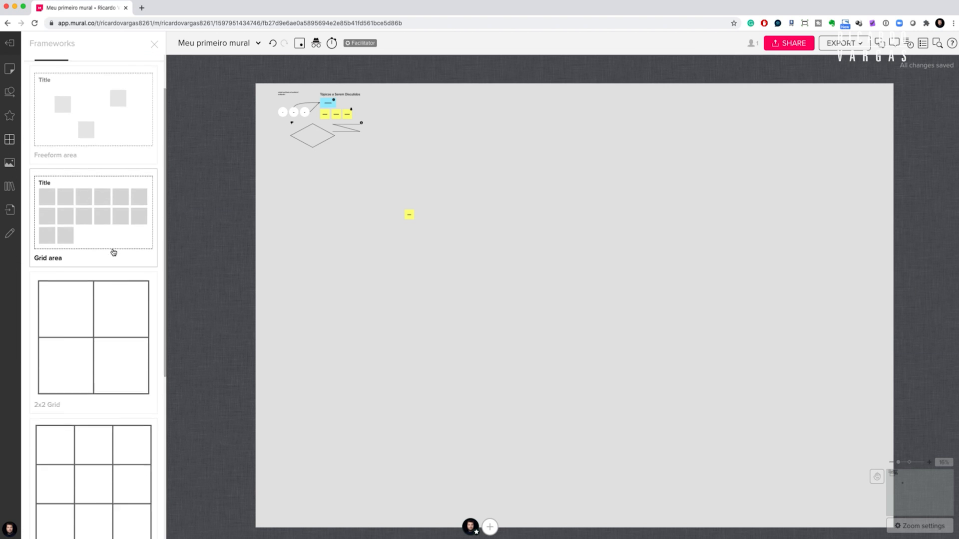
pyautogui.scroll(-1, 111, 251)
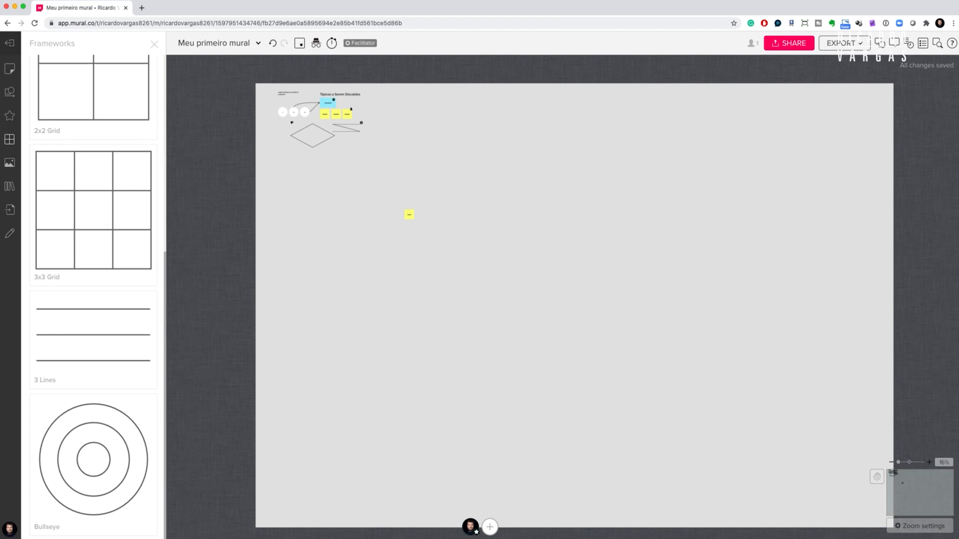
pyautogui.click(928, 462)
pyautogui.click(928, 462)
pyautogui.click(928, 462)
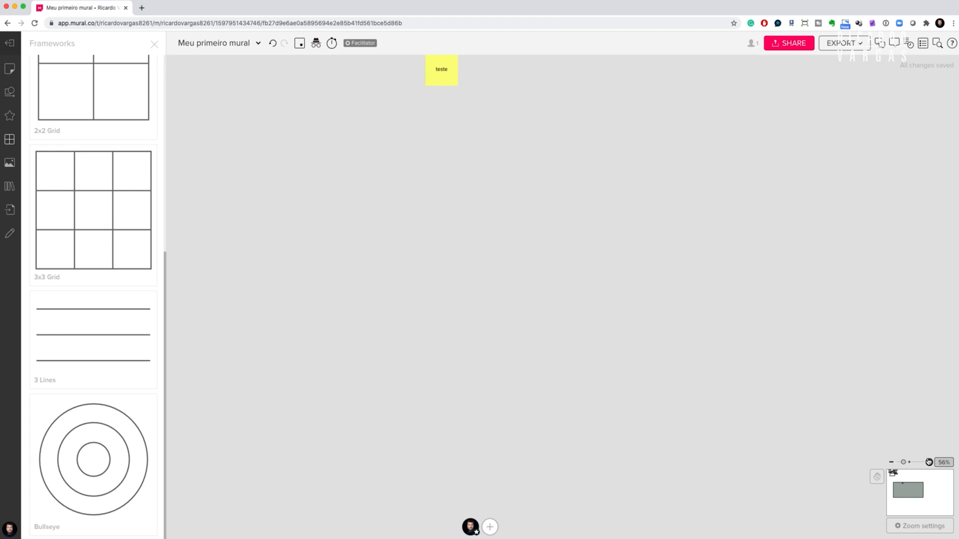
pyautogui.click(928, 463)
pyautogui.moveTo(379, 169); pyautogui.dragTo(770, 407)
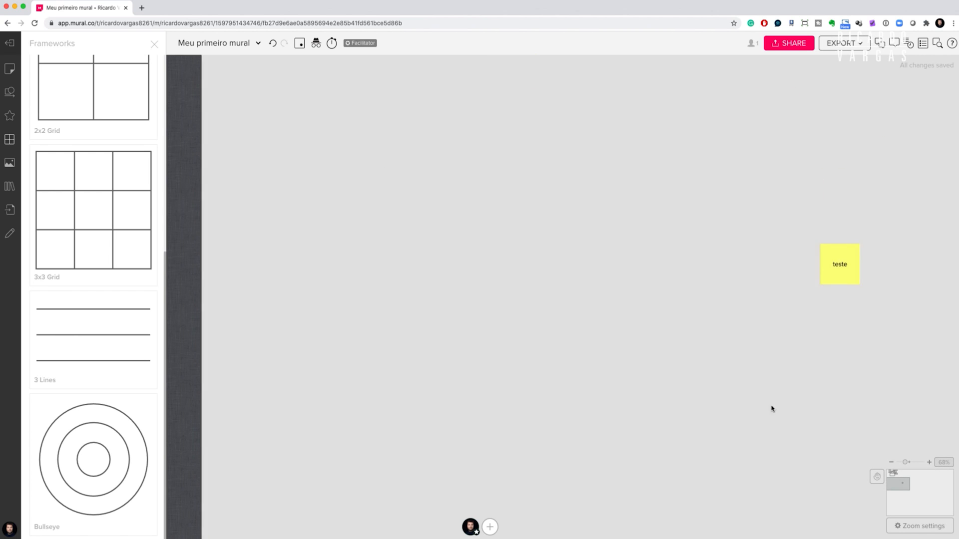
pyautogui.moveTo(497, 141); pyautogui.dragTo(460, 156)
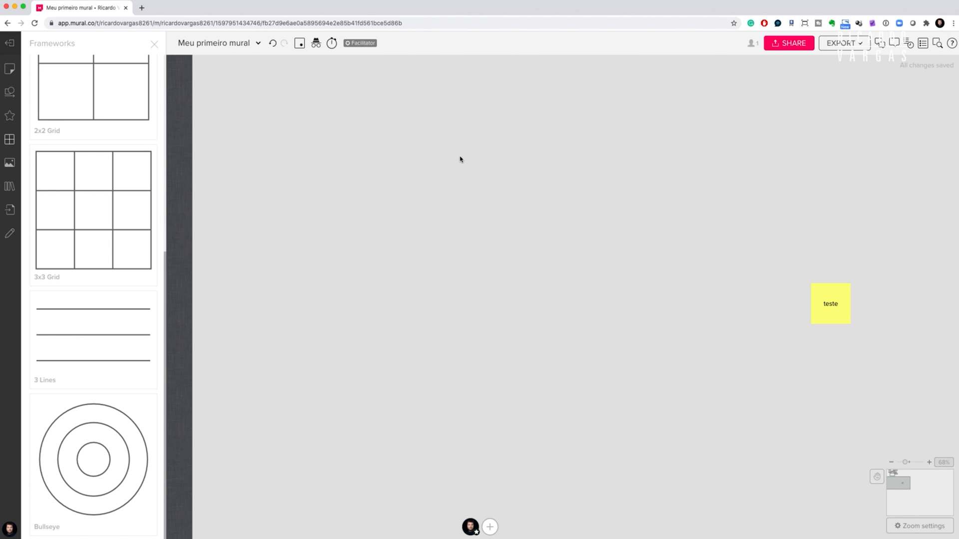
pyautogui.moveTo(83, 466); pyautogui.dragTo(345, 127)
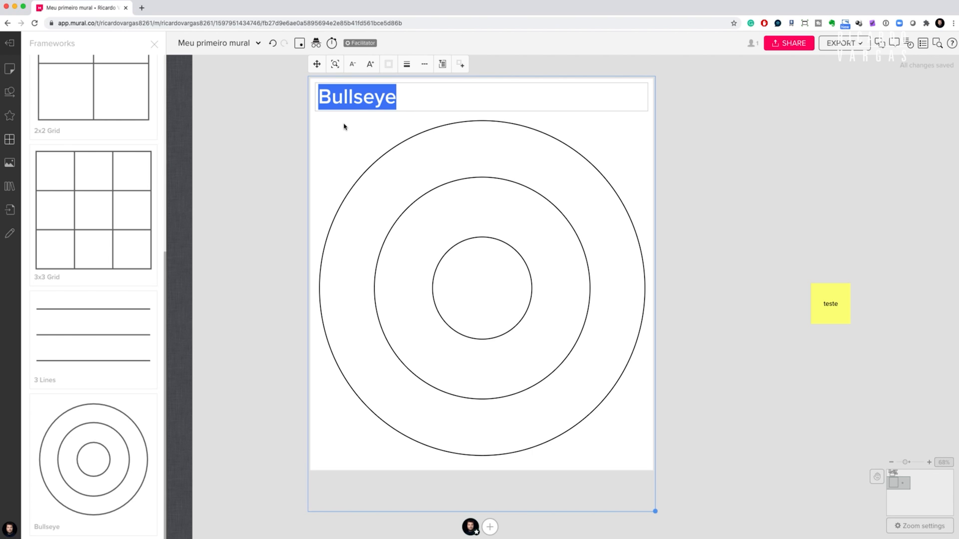
pyautogui.write('Facilida')
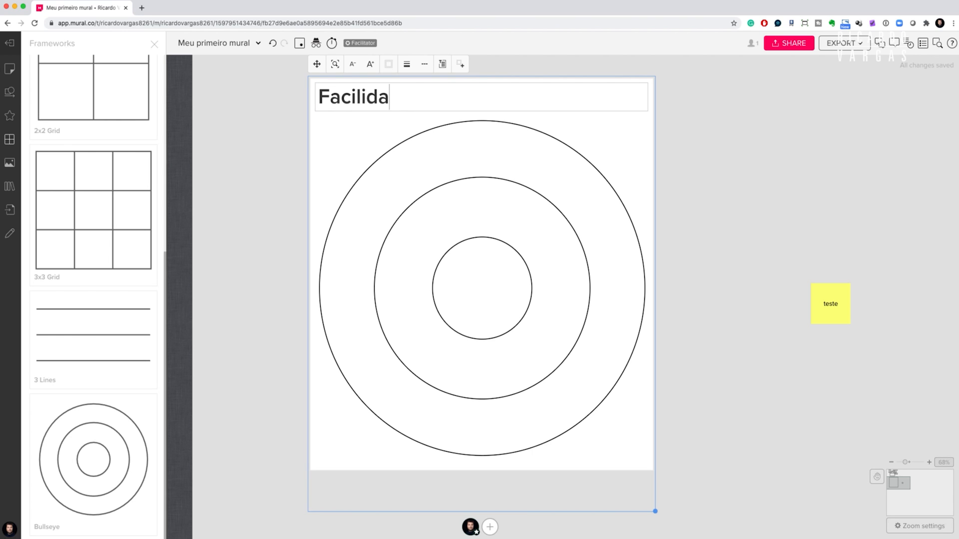
pyautogui.write('de de uso')
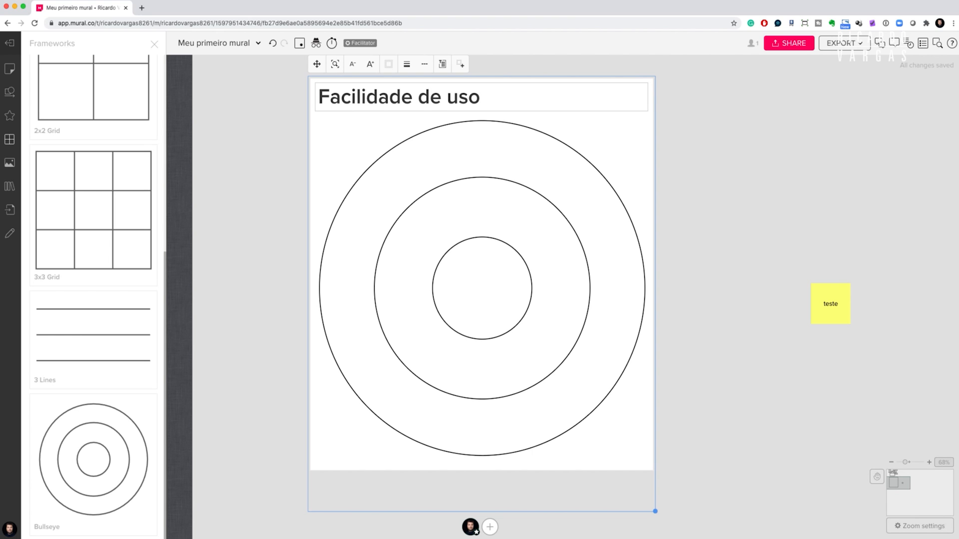
pyautogui.click(467, 288)
# - Put the "teste" note in the bullseye's center and add yellow and black 3x3 notes and a yellow 5x3 note around the outer rings
pyautogui.moveTo(819, 306); pyautogui.dragTo(460, 288)
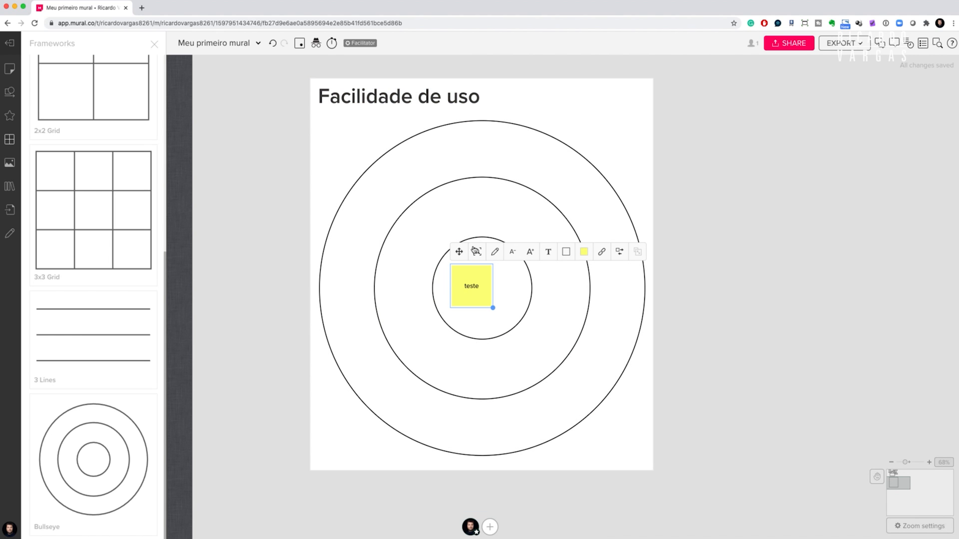
pyautogui.click(9, 68)
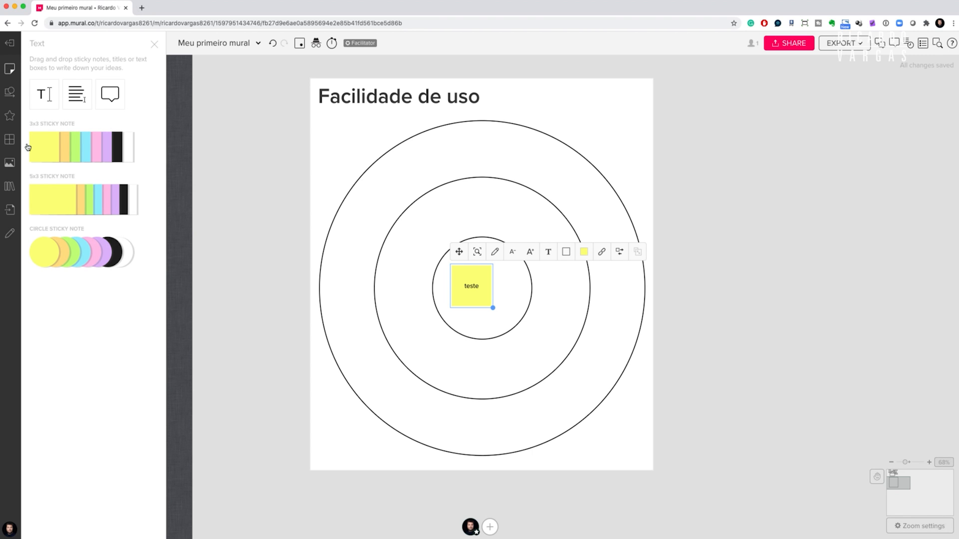
pyautogui.moveTo(38, 147); pyautogui.dragTo(425, 444)
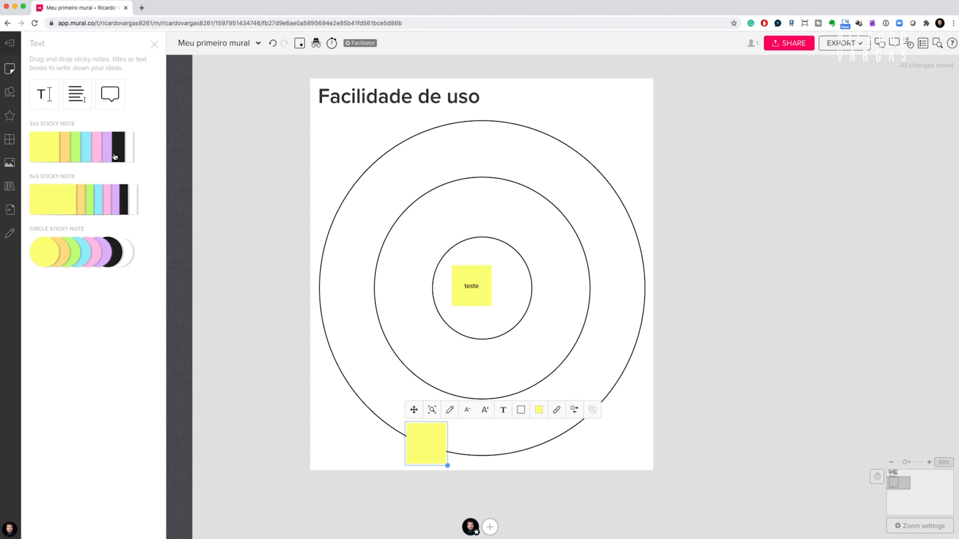
pyautogui.moveTo(114, 156); pyautogui.dragTo(509, 197)
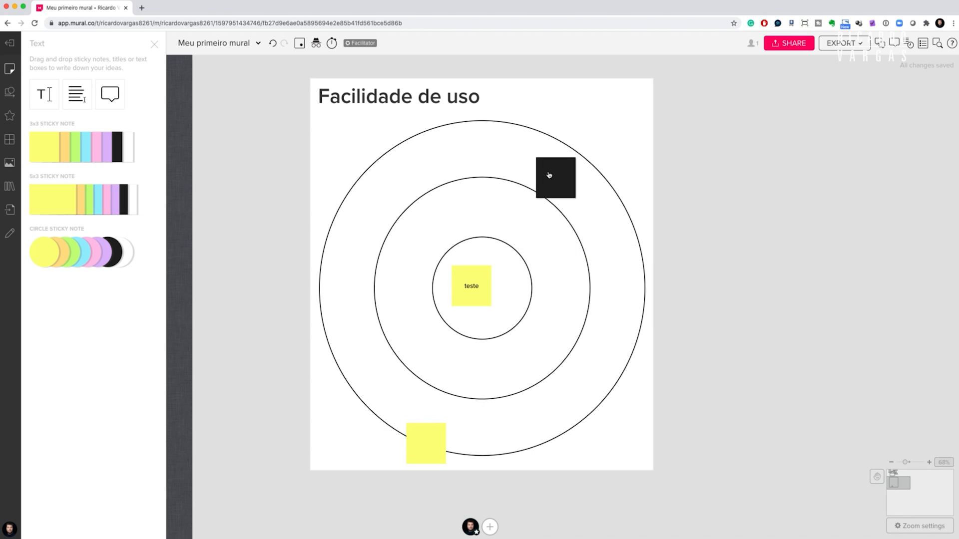
pyautogui.click(301, 149)
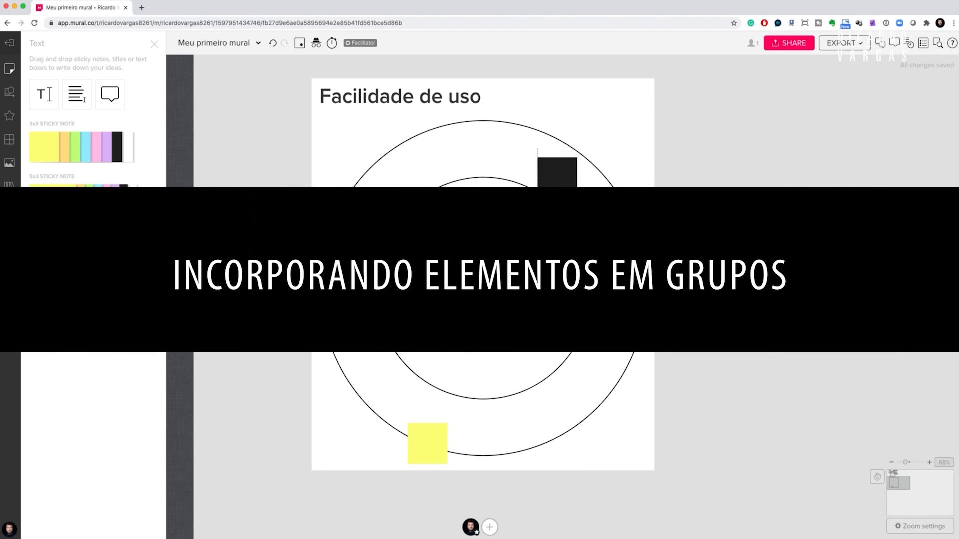
pyautogui.moveTo(557, 323); pyautogui.dragTo(583, 353)
pyautogui.click(740, 356)
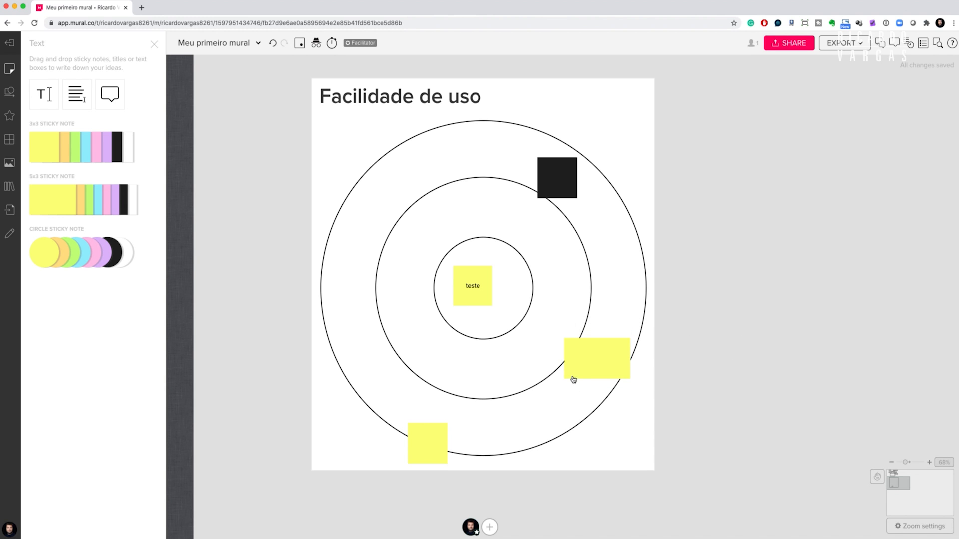
# - Move the bullseye framework right, place the loose yellow 3x3 note on its lower outer ring, and shift the framework back left
pyautogui.moveTo(509, 274); pyautogui.dragTo(751, 253)
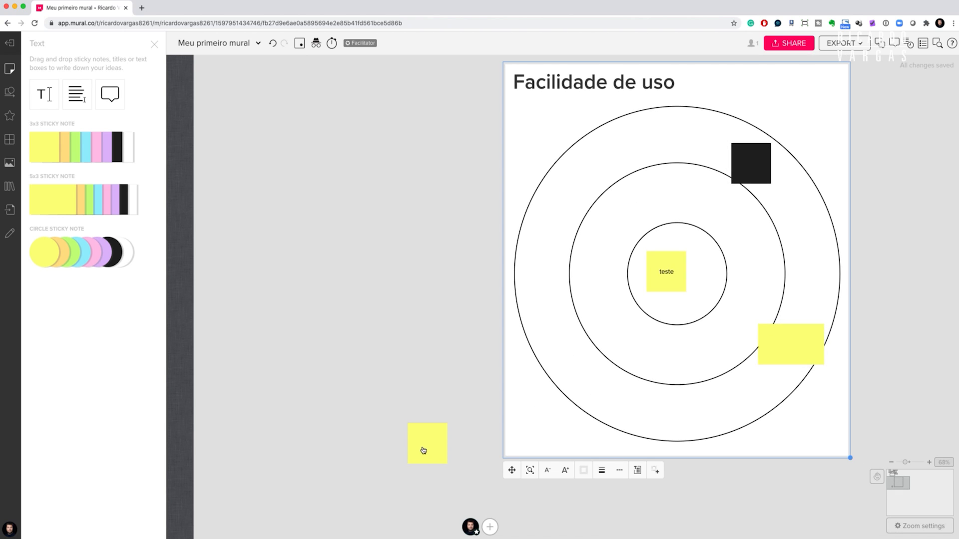
pyautogui.moveTo(423, 451); pyautogui.dragTo(593, 396)
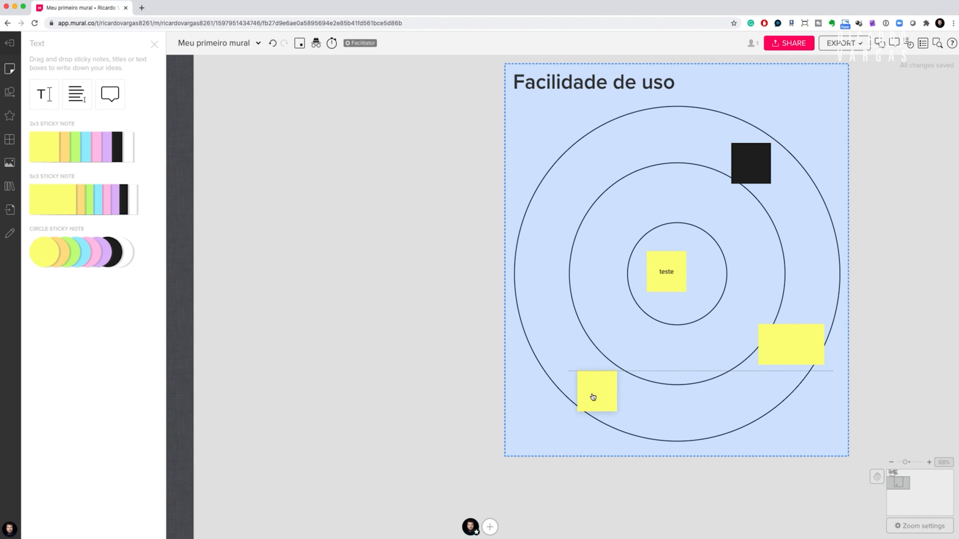
pyautogui.moveTo(593, 397)
pyautogui.mouseDown()
pyautogui.moveTo(571, 398)
pyautogui.moveTo(599, 400)
pyautogui.mouseUp()
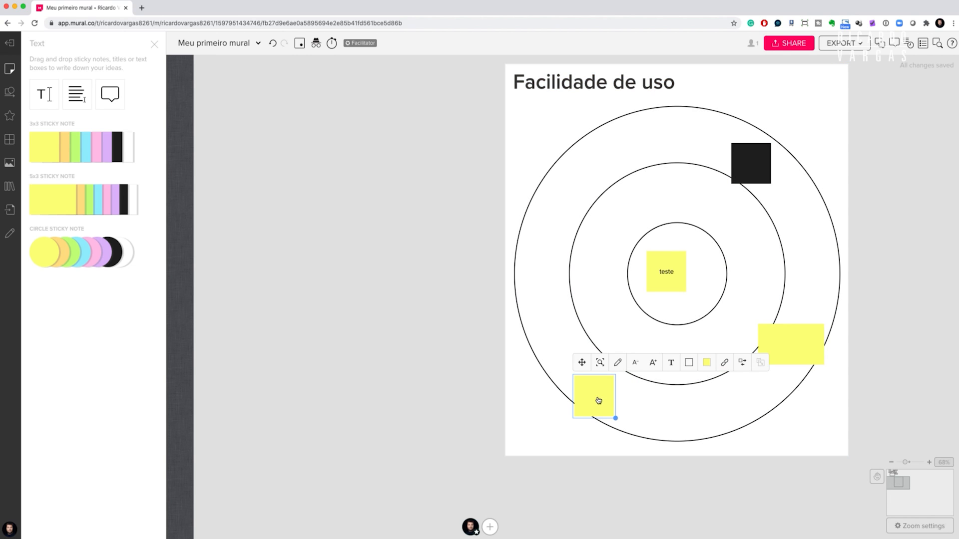
pyautogui.moveTo(531, 132); pyautogui.dragTo(364, 156)
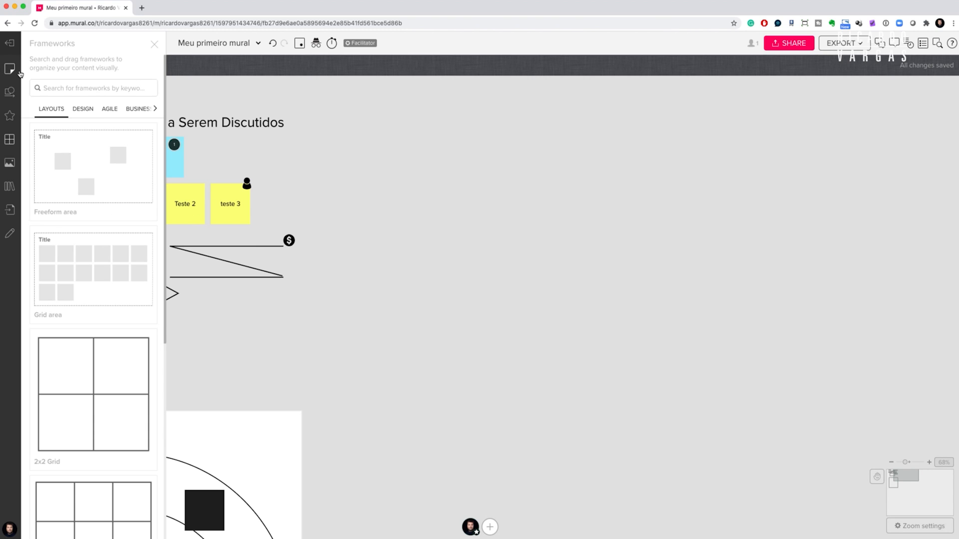
# - Add three yellow 5x3 sticky notes in a row right of the topics reading "IDÉIA 1", "IDÉIA 2" and "IDÉIA 3"
pyautogui.click(19, 71)
pyautogui.moveTo(53, 201); pyautogui.dragTo(467, 157)
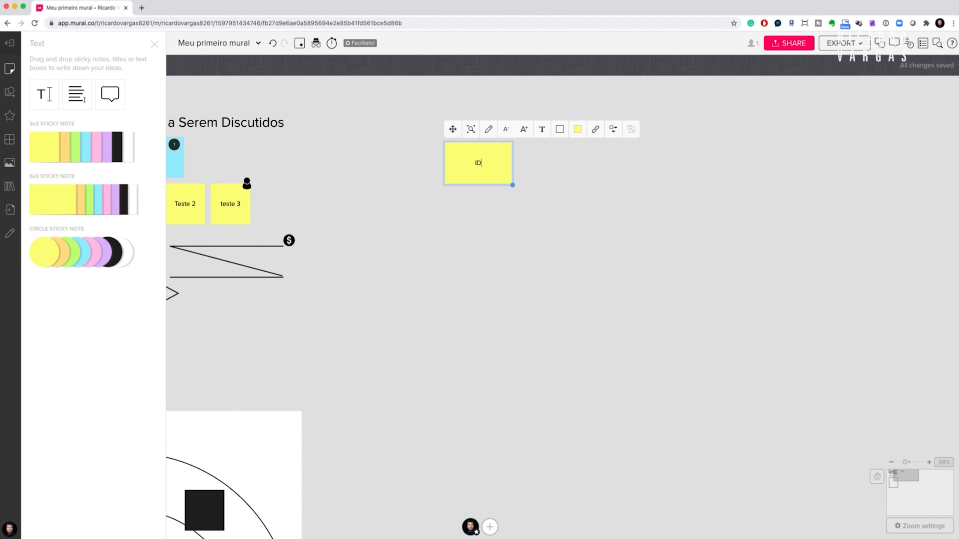
pyautogui.press('Tab')
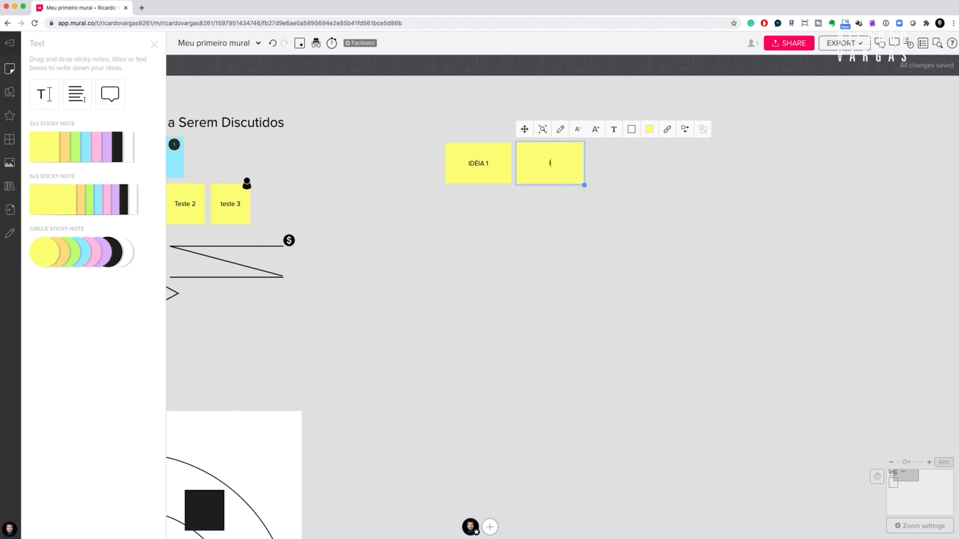
pyautogui.press('Tab')
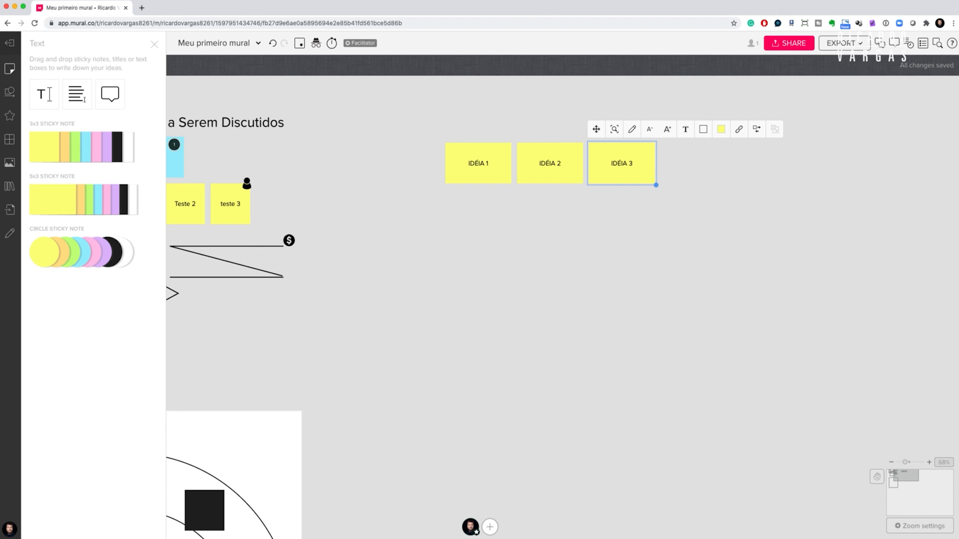
pyautogui.moveTo(595, 290); pyautogui.dragTo(619, 283)
pyautogui.click(570, 293)
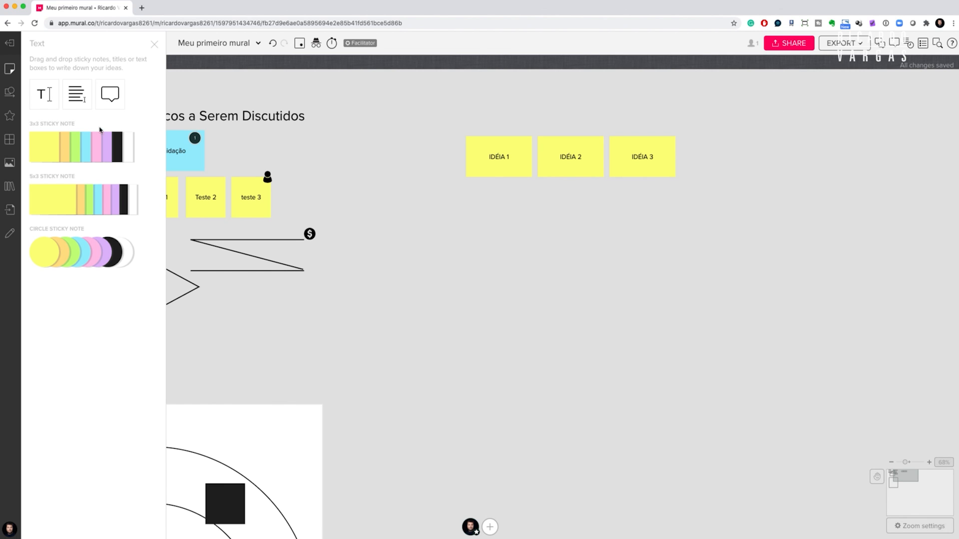
# - Fit a Freeform area around the three idea notes and title it "IDÉIAS DO" followed by the author's first name
pyautogui.click(10, 139)
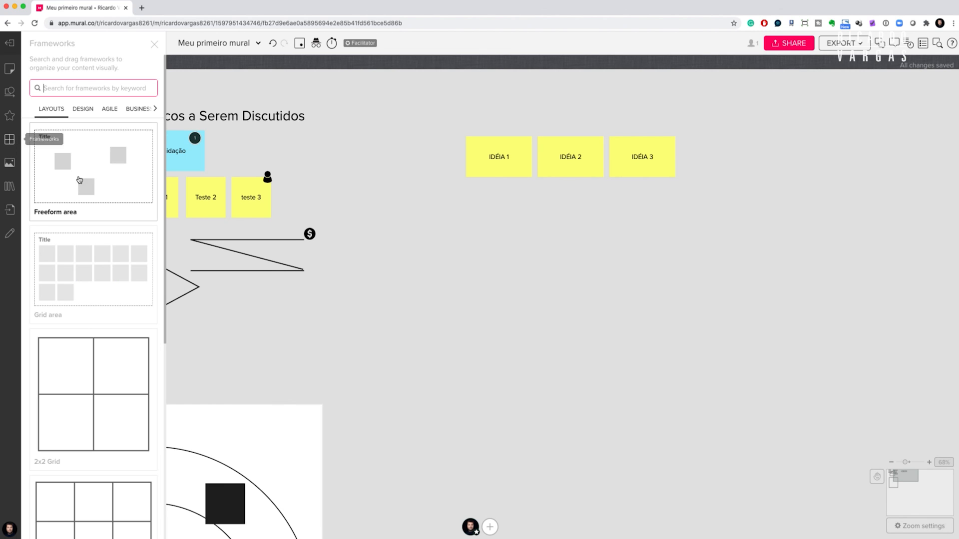
pyautogui.moveTo(78, 175); pyautogui.dragTo(475, 134)
pyautogui.moveTo(558, 225); pyautogui.dragTo(701, 198)
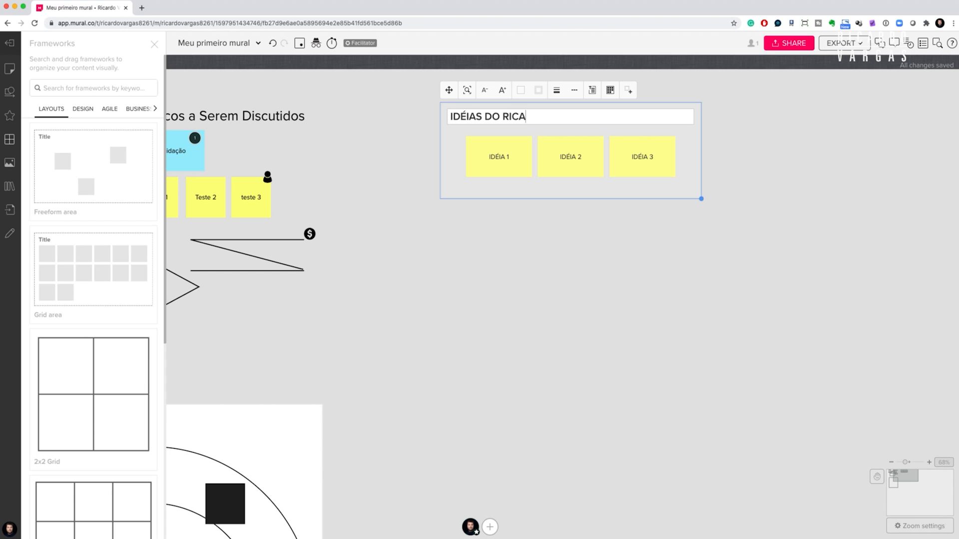
pyautogui.click(542, 268)
# - Absorb the three idea notes into the freeform area and move the whole group down the mural
pyautogui.click(513, 119)
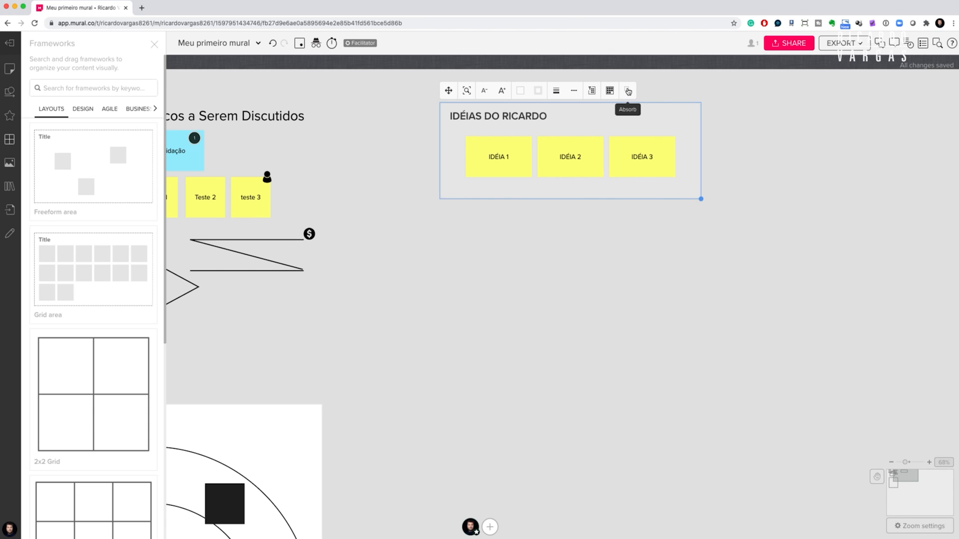
pyautogui.moveTo(629, 124); pyautogui.dragTo(585, 323)
pyautogui.click(607, 346)
pyautogui.click(634, 216)
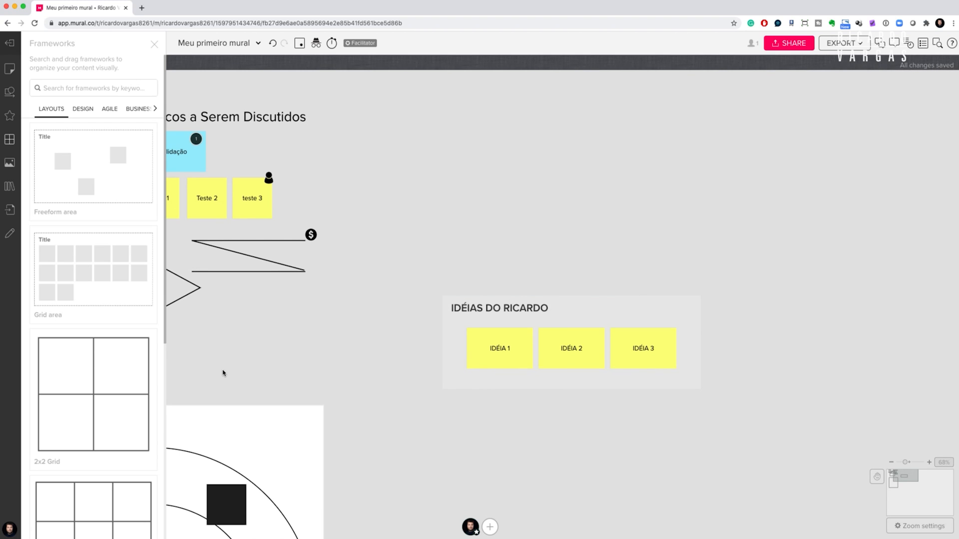
# - Add the Idea Prioritization framework from the design collection and position it to the right of the idea notes area
pyautogui.scroll(-8, 107, 365)
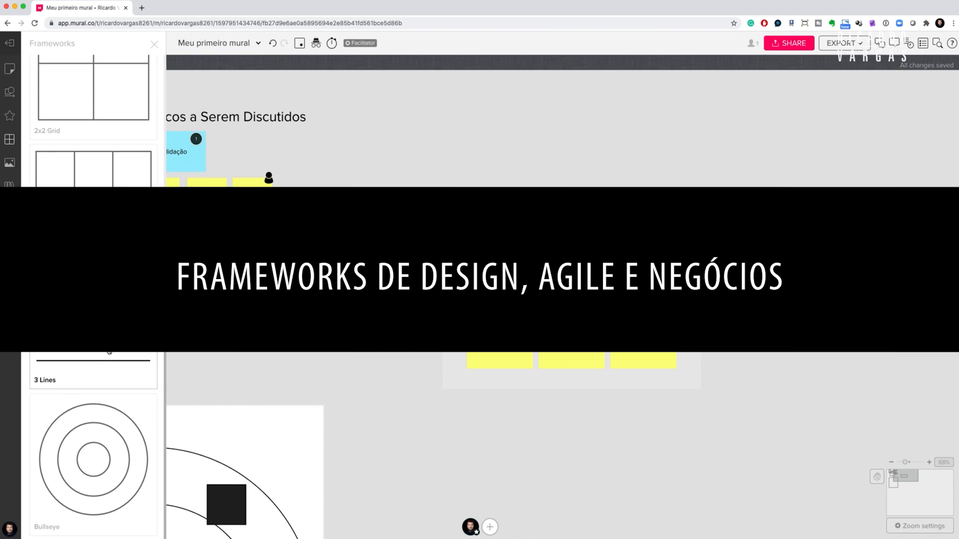
pyautogui.scroll(8, 95, 299)
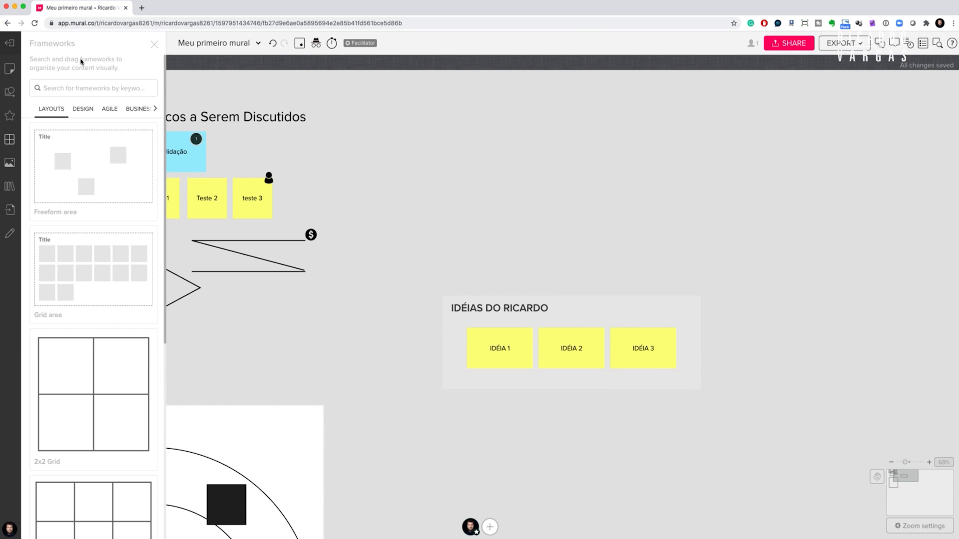
pyautogui.click(84, 109)
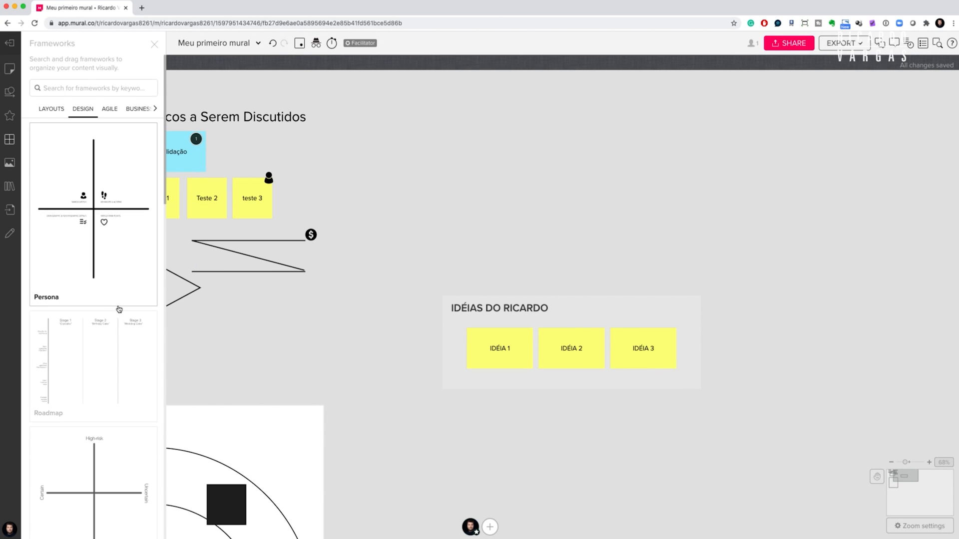
pyautogui.scroll(-4, 119, 306)
pyautogui.scroll(-10, 120, 305)
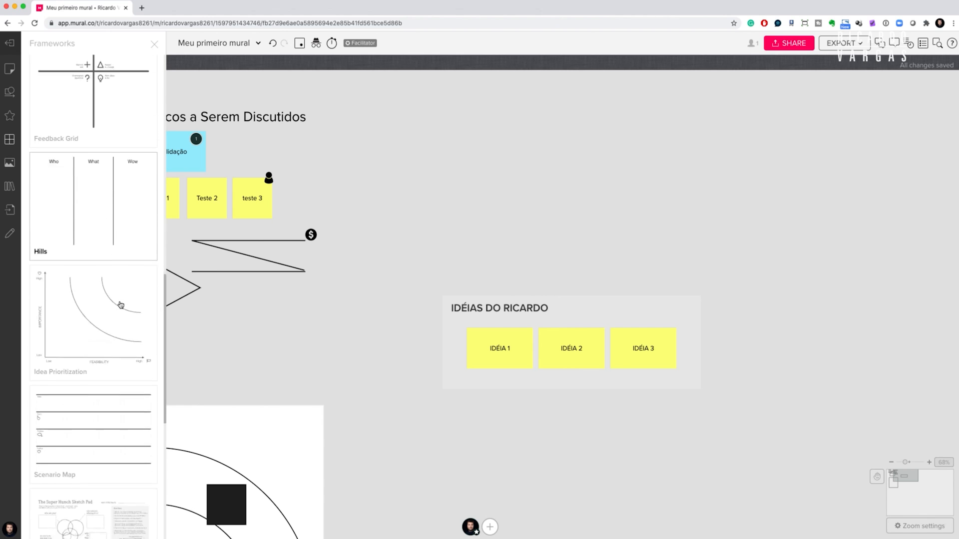
pyautogui.moveTo(76, 181); pyautogui.dragTo(221, 127)
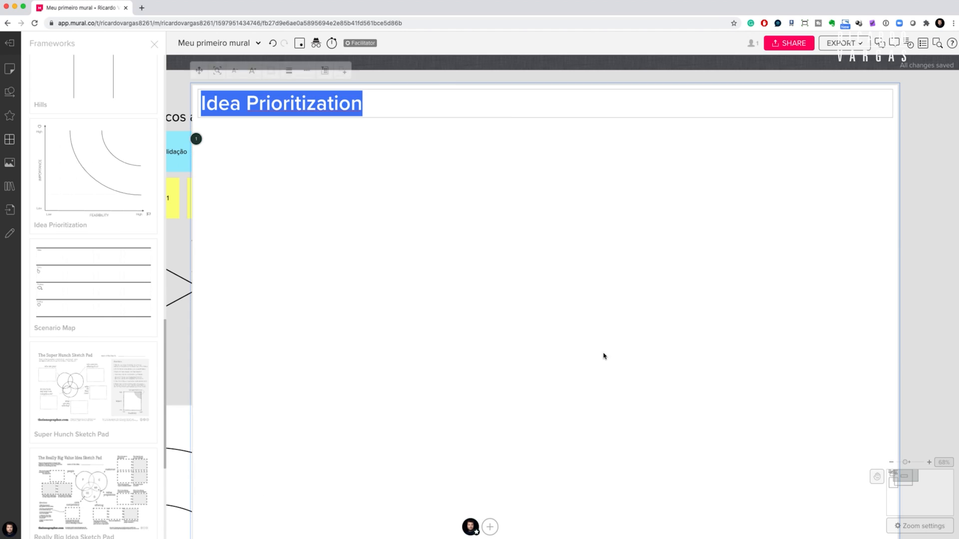
pyautogui.click(892, 462)
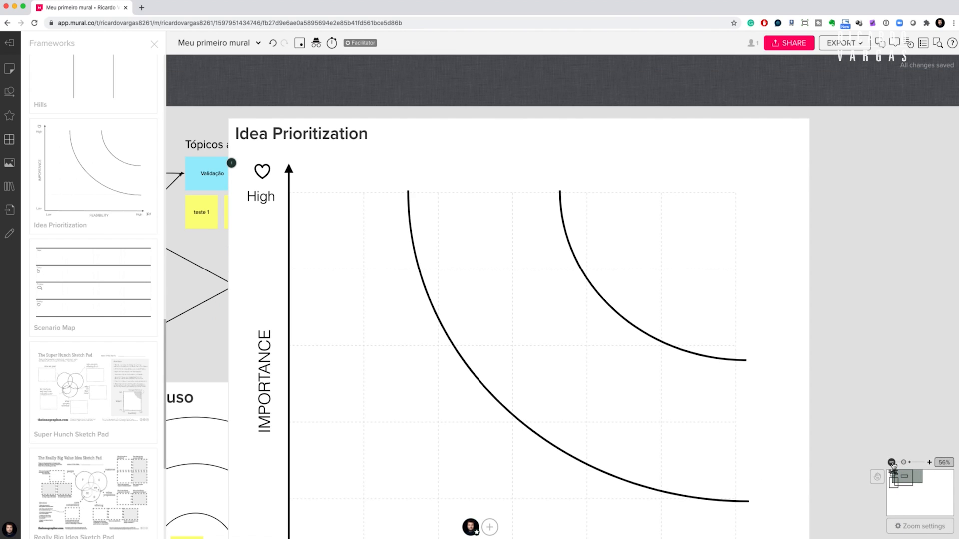
pyautogui.click(892, 462)
pyautogui.moveTo(483, 309); pyautogui.dragTo(713, 335)
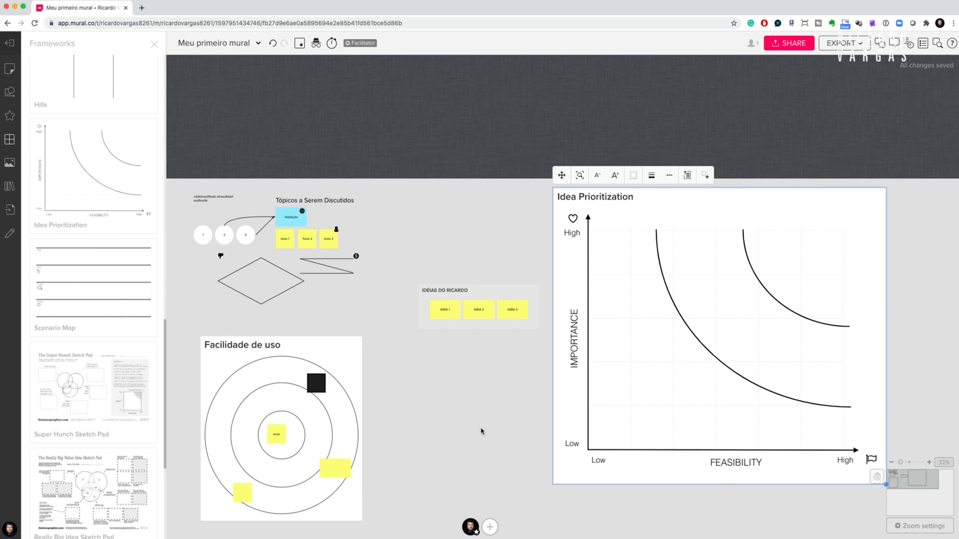
# - Place a yellow 3x3 sticky note, a yellow 5x3 sticky note and a yellow circle sticky note on the Idea Prioritization chart
pyautogui.click(10, 69)
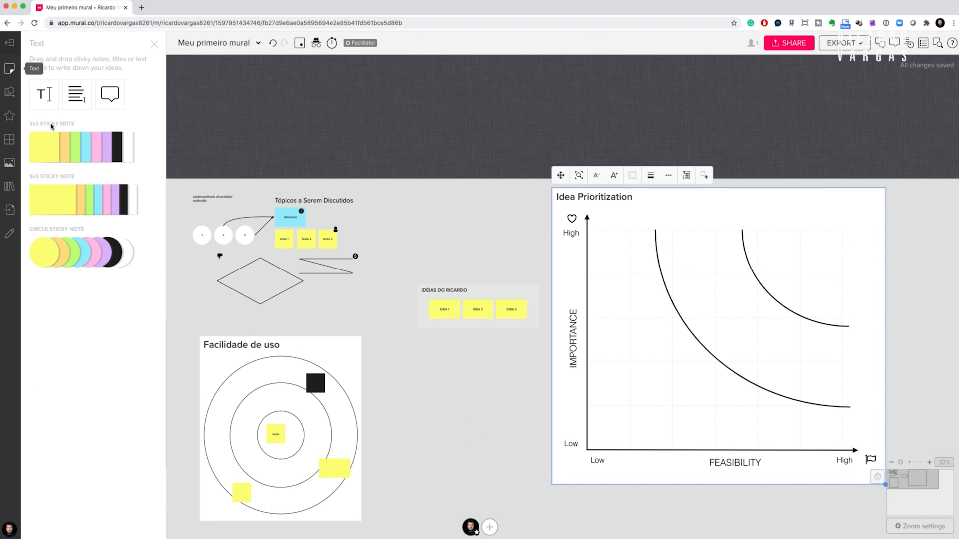
pyautogui.moveTo(52, 132); pyautogui.dragTo(739, 411)
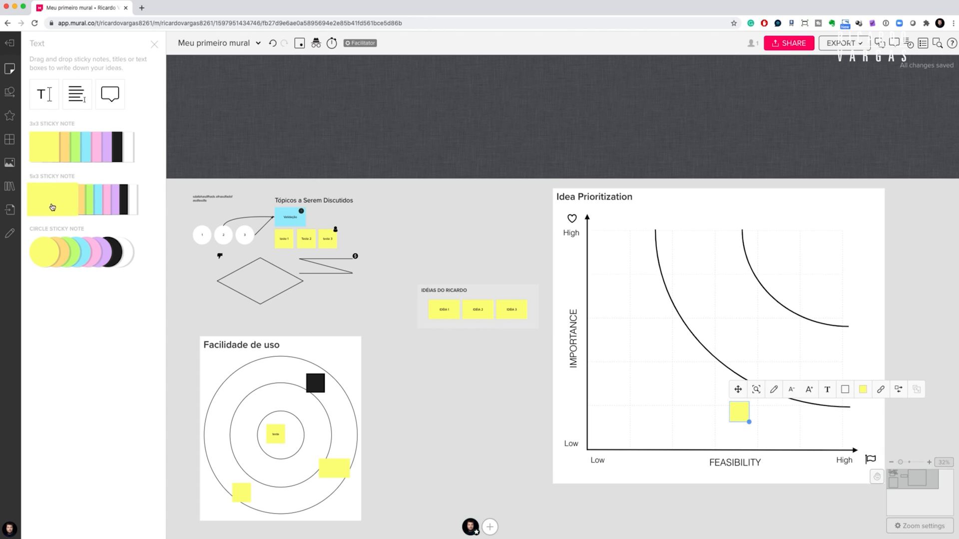
pyautogui.moveTo(52, 207); pyautogui.dragTo(775, 308)
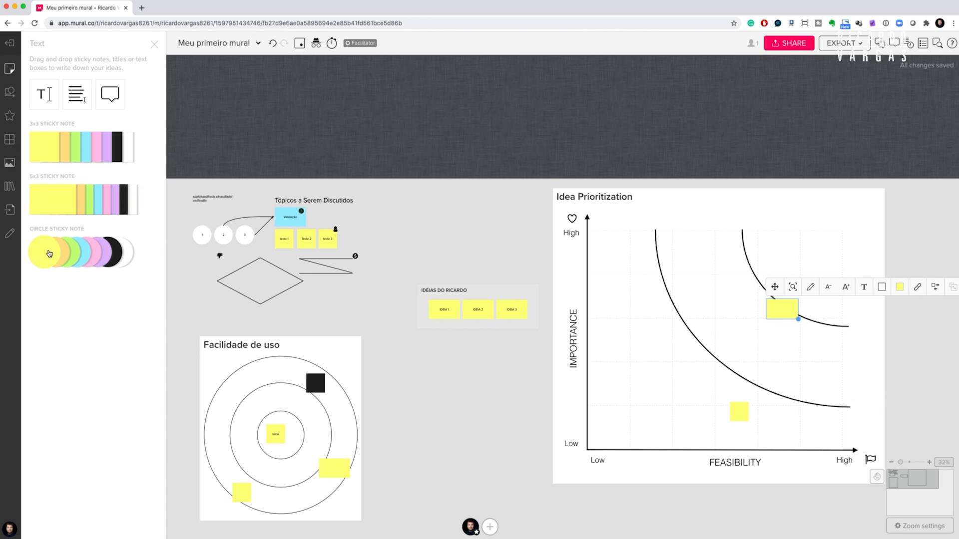
pyautogui.moveTo(50, 254); pyautogui.dragTo(678, 291)
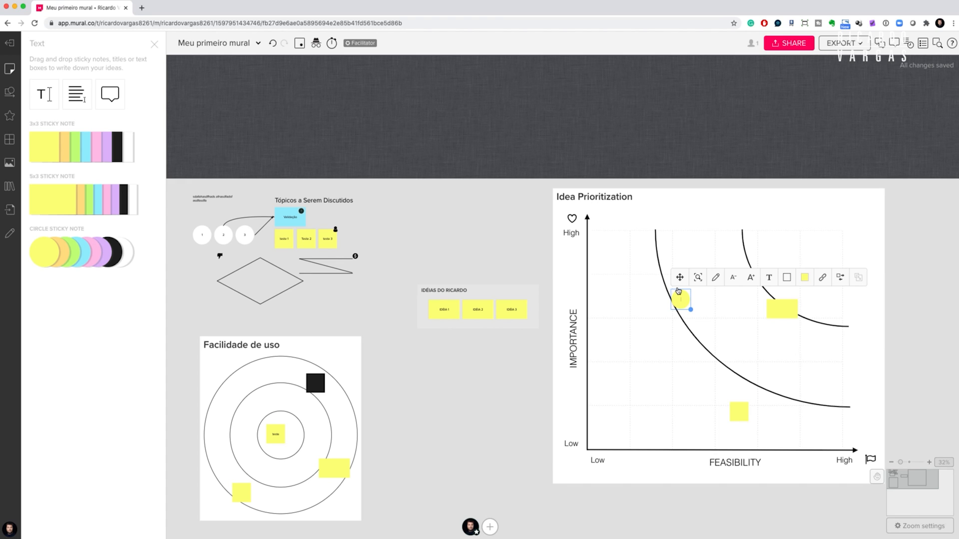
# - Look through the available layout, agile and design frameworks
pyautogui.click(6, 140)
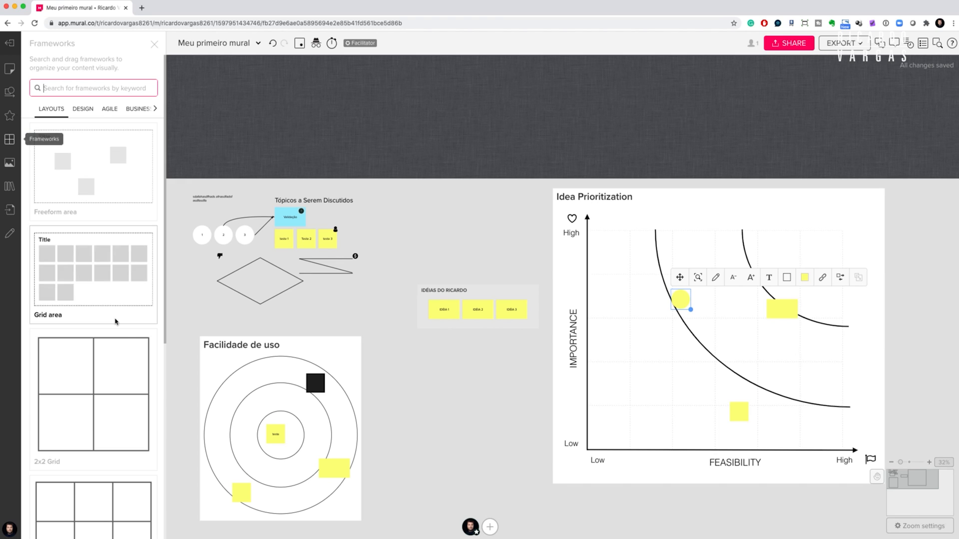
pyautogui.scroll(-10, 124, 337)
pyautogui.scroll(10, 126, 337)
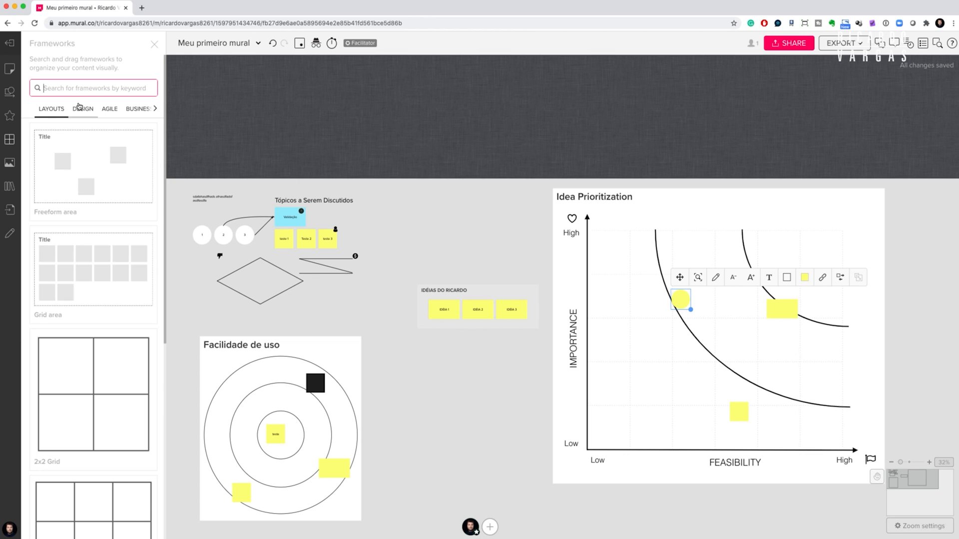
pyautogui.click(110, 109)
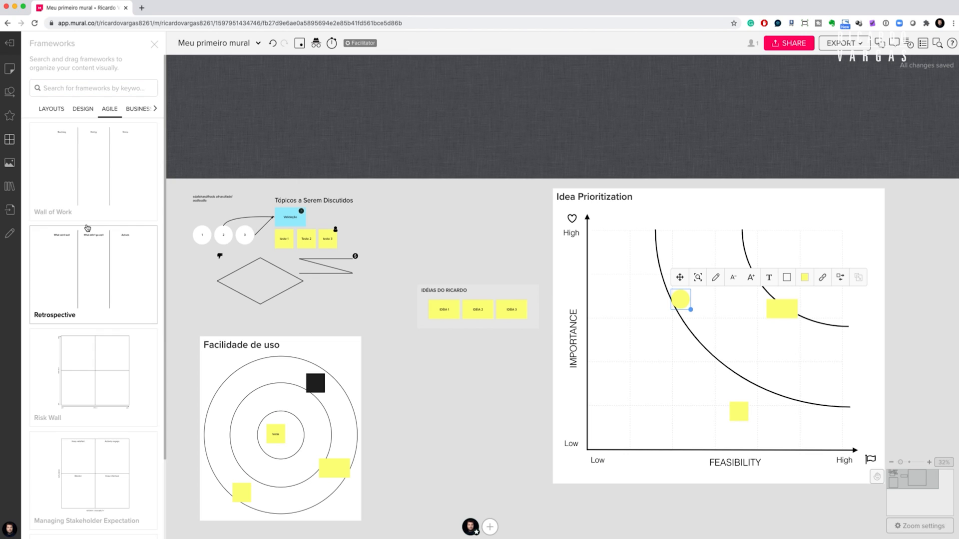
pyautogui.scroll(-2, 79, 293)
pyautogui.scroll(2, 114, 264)
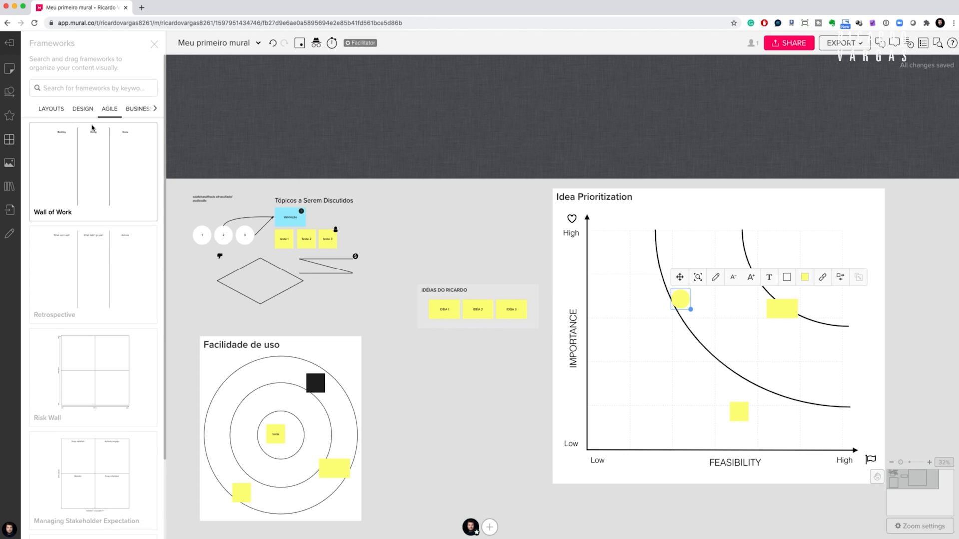
pyautogui.click(83, 108)
pyautogui.scroll(-15, 88, 275)
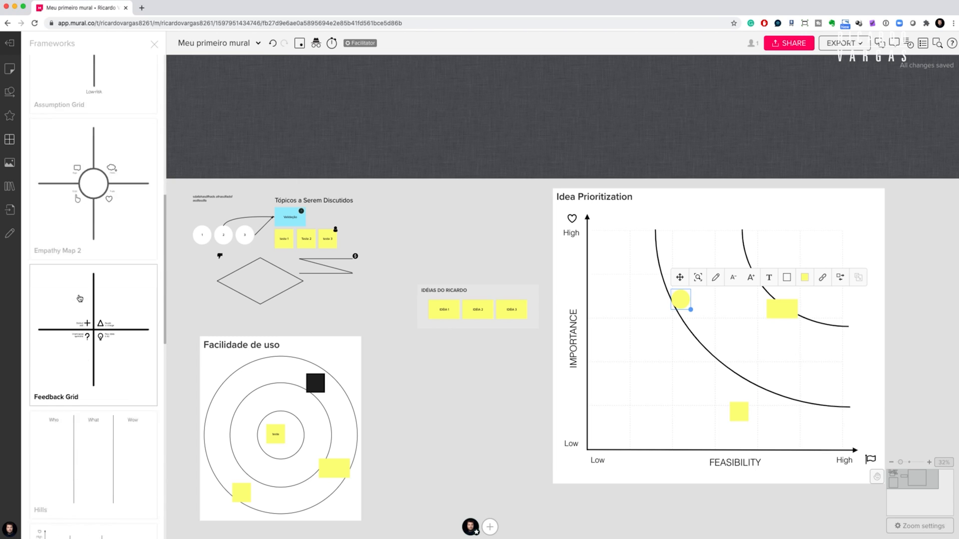
pyautogui.scroll(10, 87, 246)
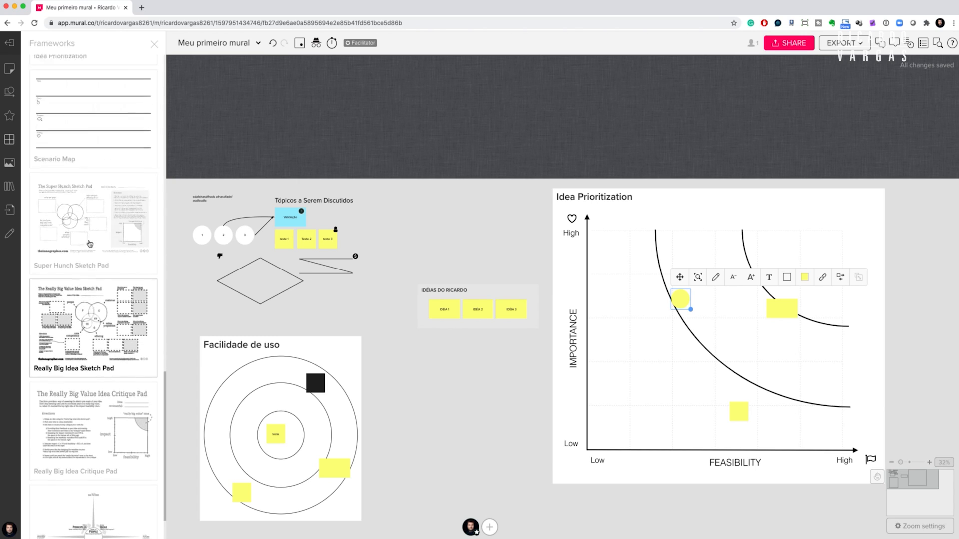
pyautogui.scroll(5, 88, 246)
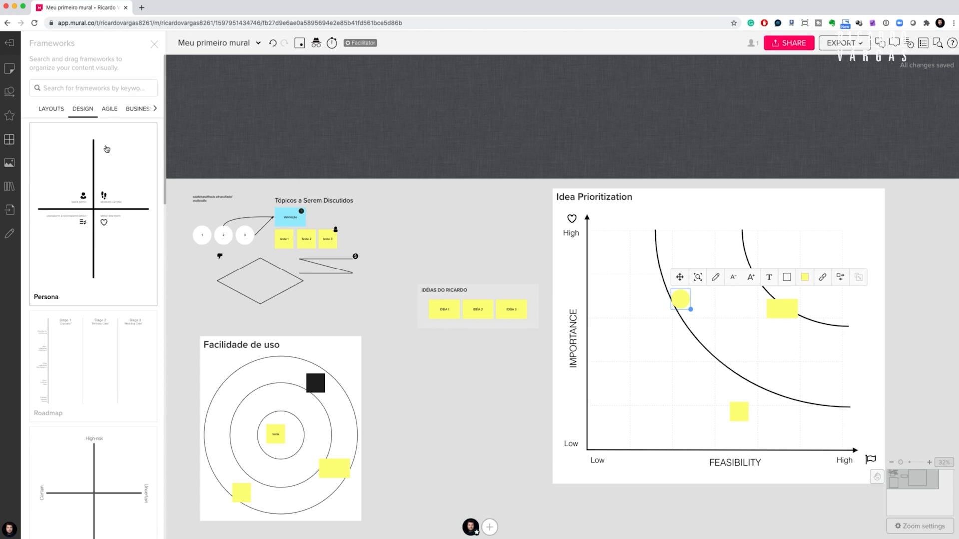
# - Add the Business Model Canvas framework from the business collection to the empty area below the existing content and enlarge it
pyautogui.click(139, 109)
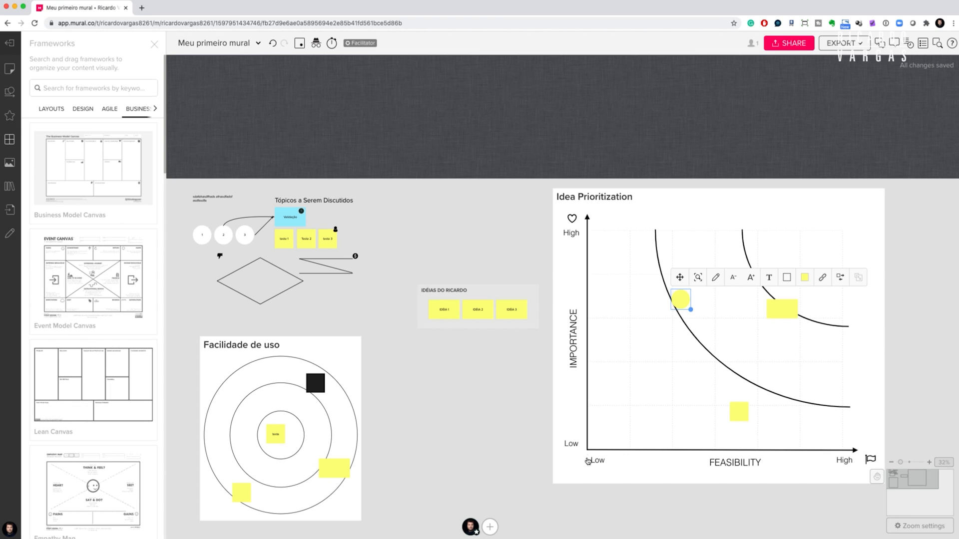
pyautogui.moveTo(506, 460); pyautogui.dragTo(422, 31)
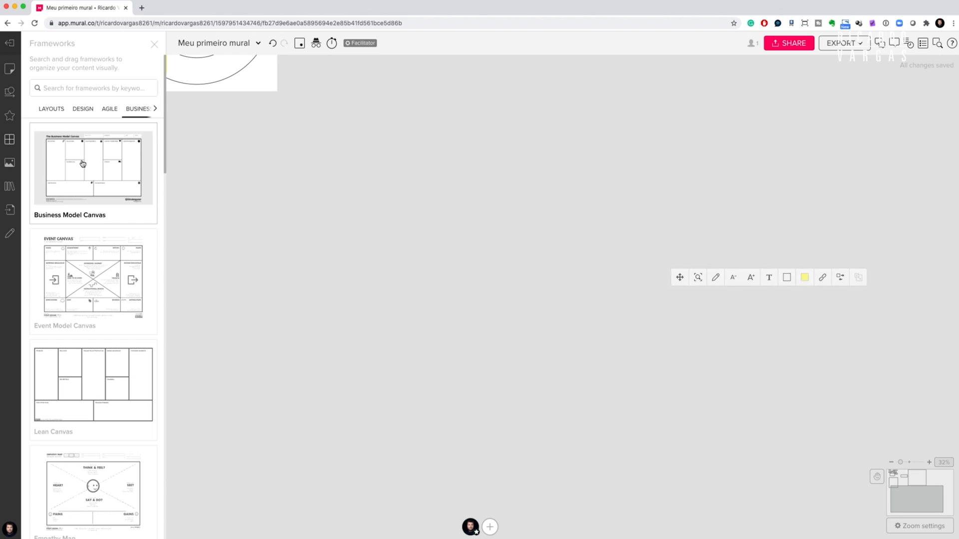
pyautogui.moveTo(84, 164); pyautogui.dragTo(389, 251)
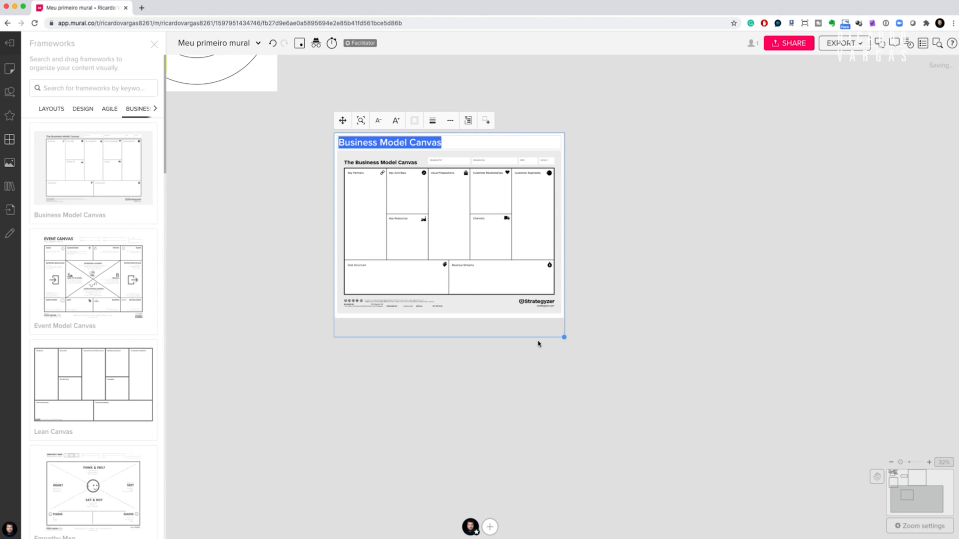
pyautogui.moveTo(562, 337); pyautogui.dragTo(727, 482)
pyautogui.click(852, 348)
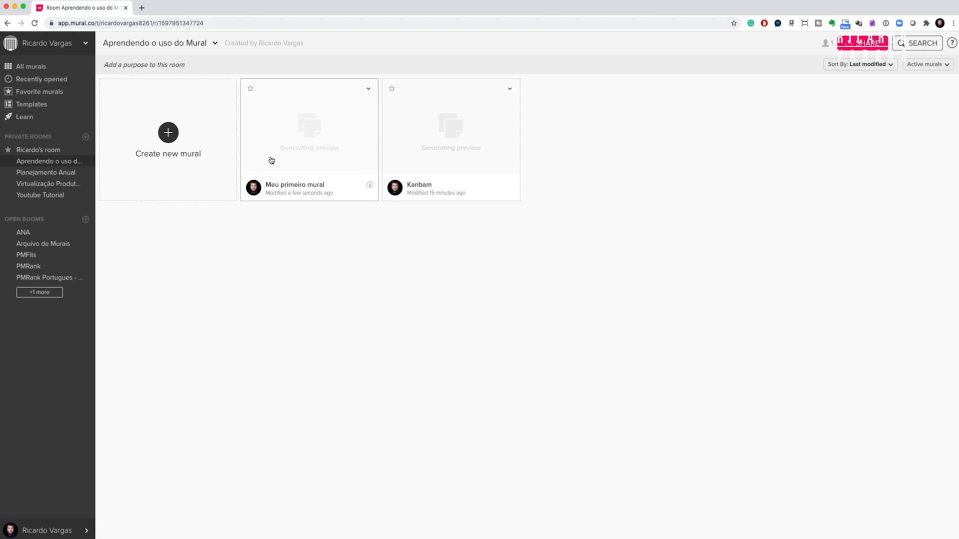
# - Open the AHP mural in the Youtube Tutorial room and move loose "?" notes into the fourth total cell and first Média Aritmética cell
pyautogui.click(50, 195)
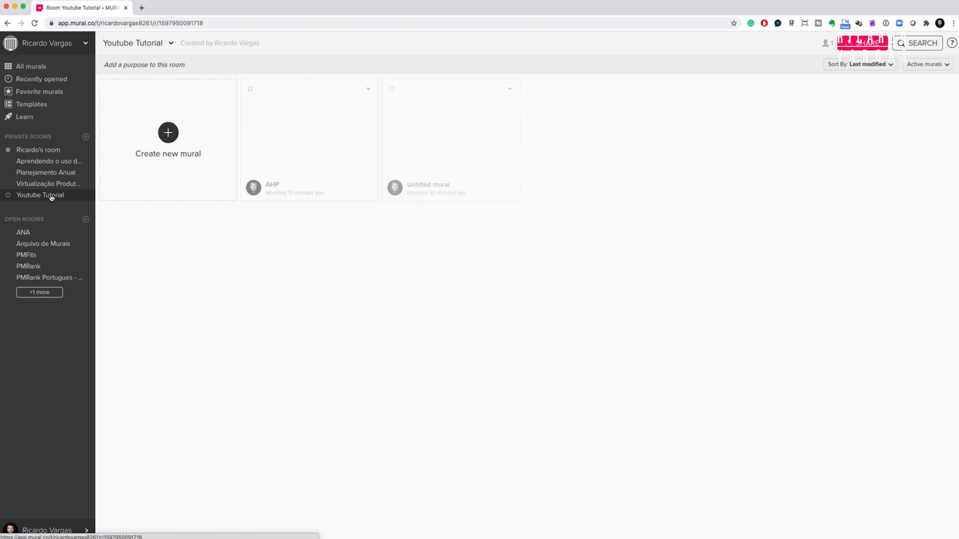
pyautogui.click(292, 159)
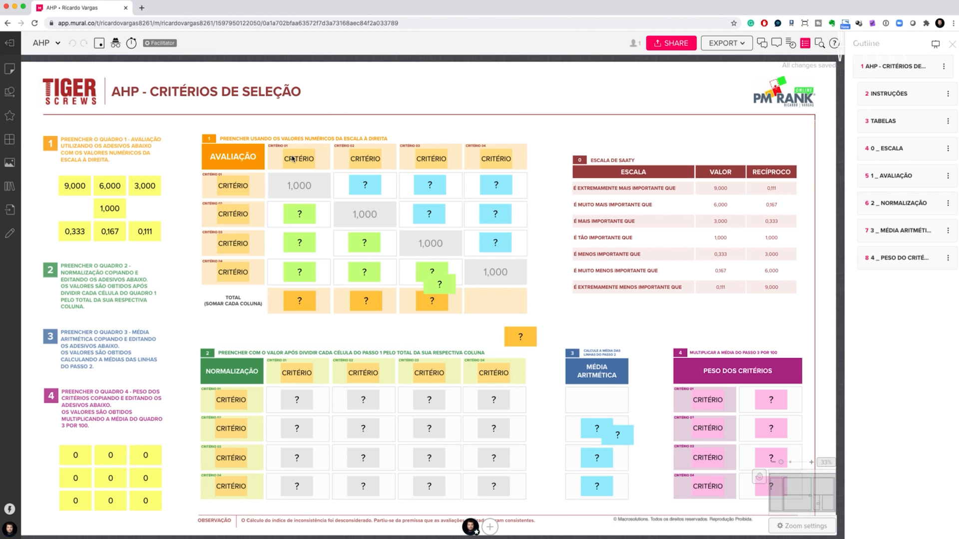
pyautogui.moveTo(442, 286); pyautogui.dragTo(501, 303)
pyautogui.moveTo(617, 441); pyautogui.dragTo(597, 404)
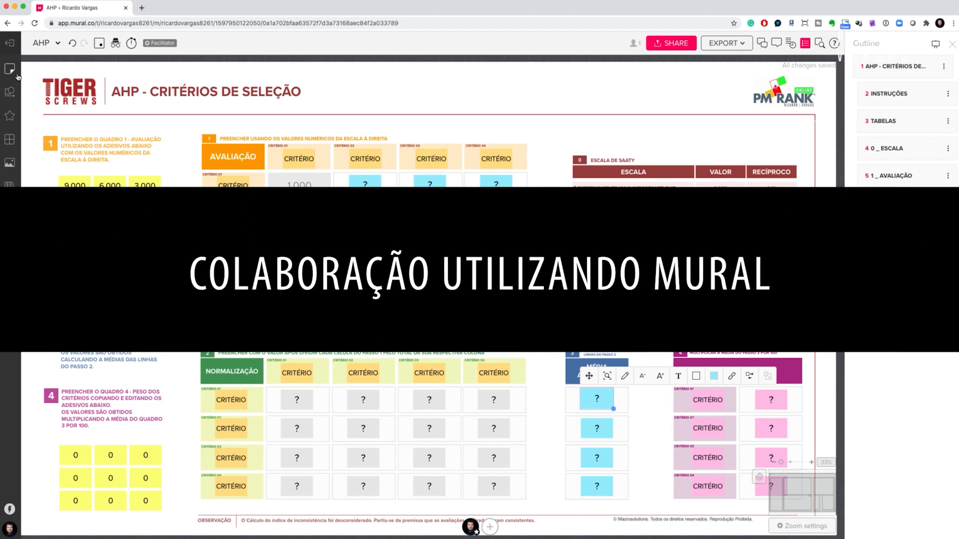
# - Leave the AHP mural and reopen "Meu primeiro mural" from the "Aprendendo o uso do Mural" room
pyautogui.click(9, 48)
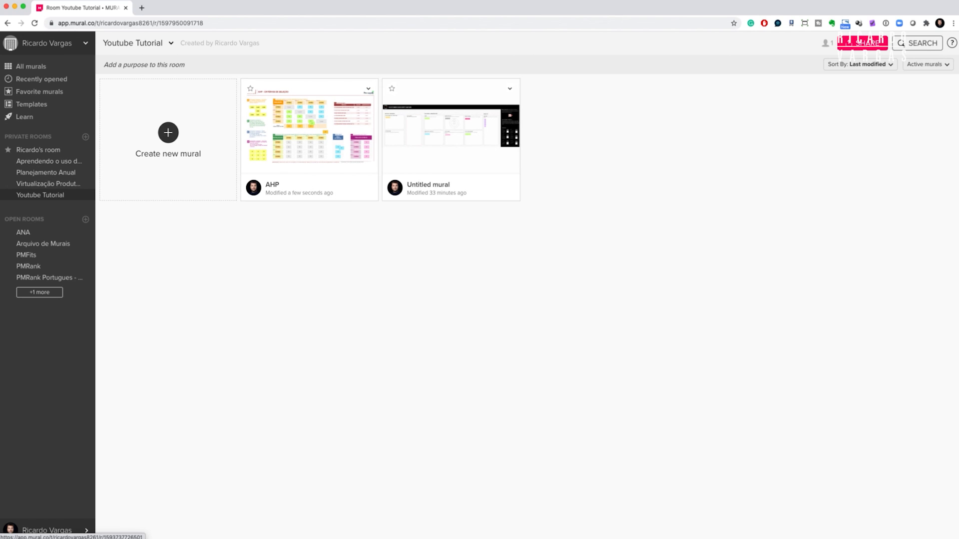
pyautogui.click(54, 163)
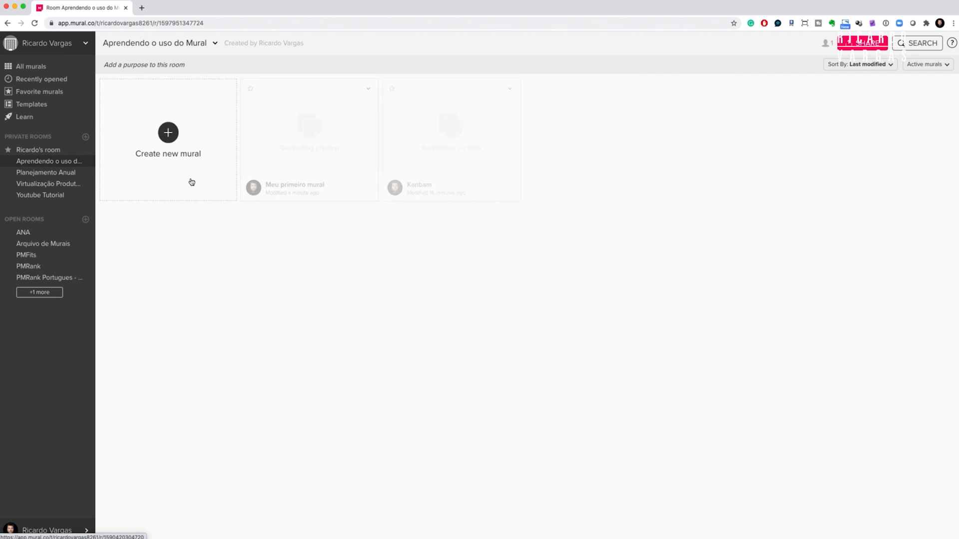
pyautogui.click(325, 148)
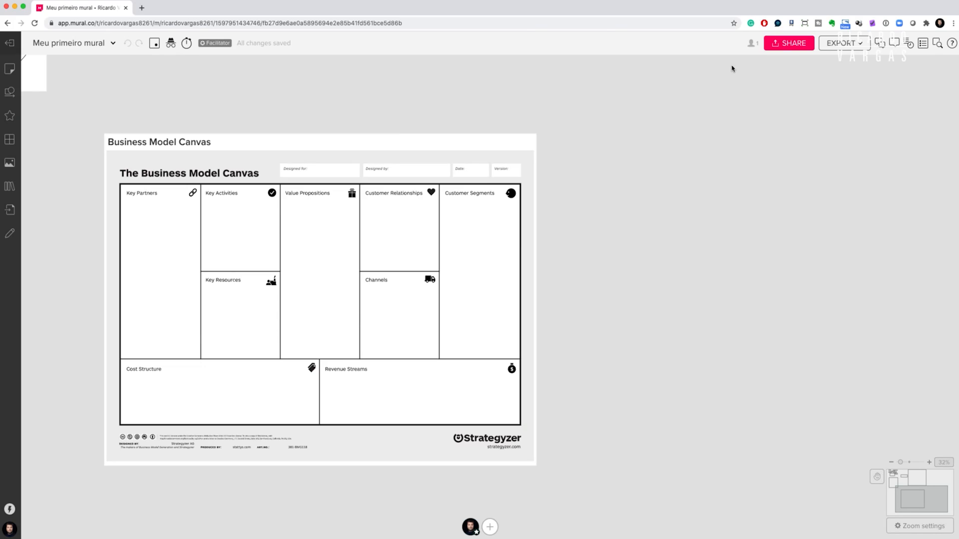
# - Copy the mural's visitor link from its sharing options
pyautogui.click(794, 45)
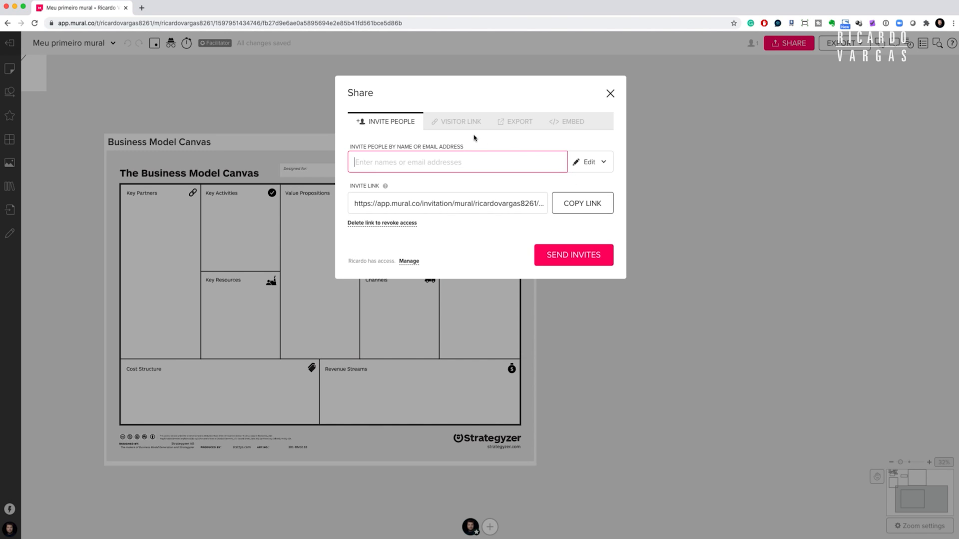
pyautogui.click(463, 123)
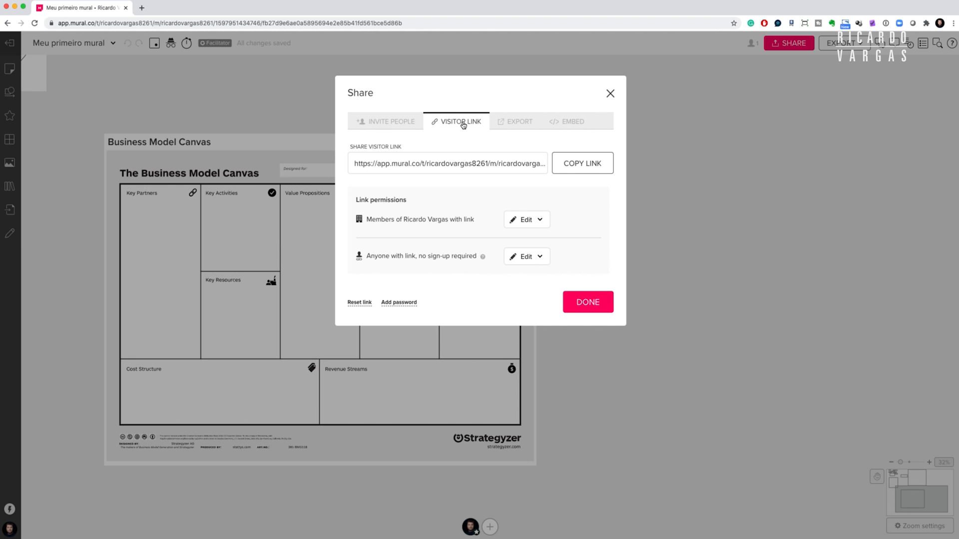
pyautogui.click(589, 169)
# - Open the copied visitor link in a new Chrome incognito window
pyautogui.press('super+shift+n')
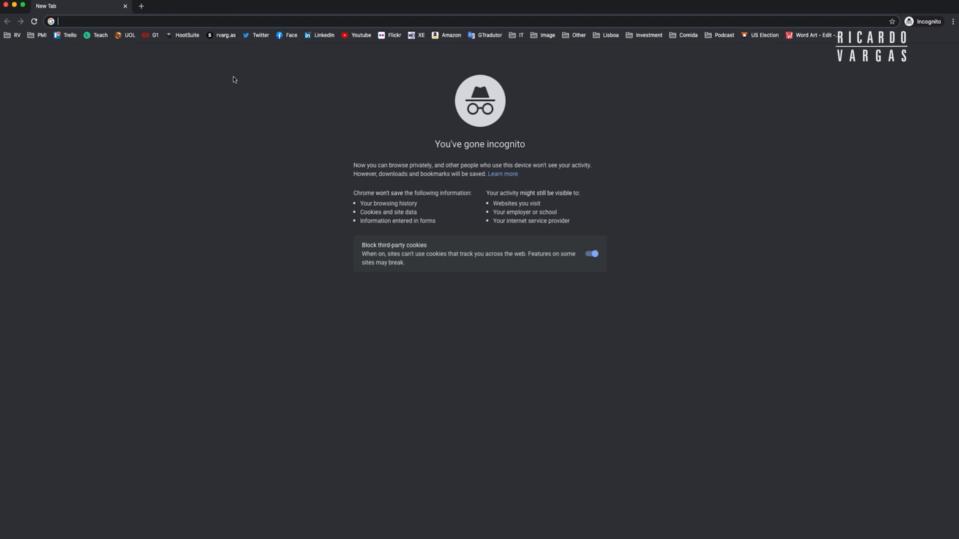
pyautogui.press('super+v')
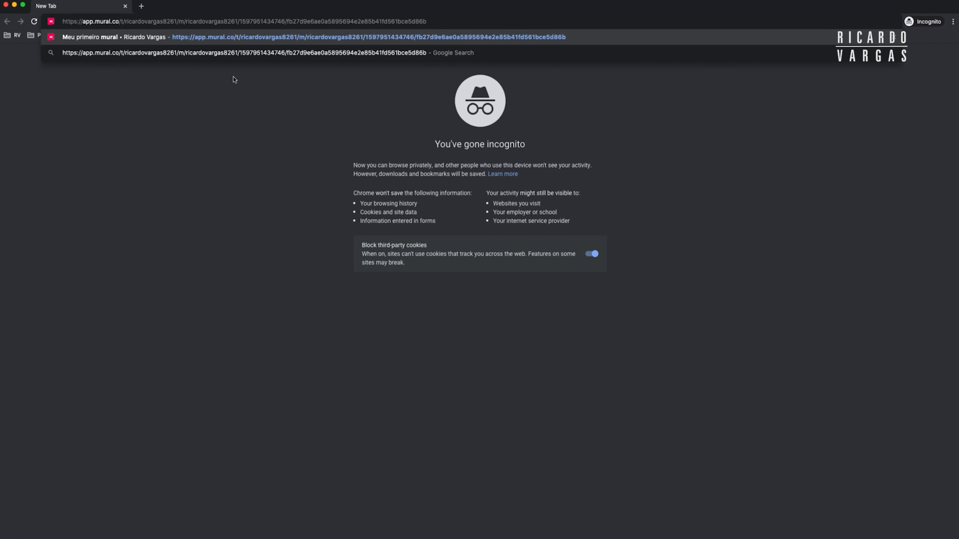
pyautogui.press('Return')
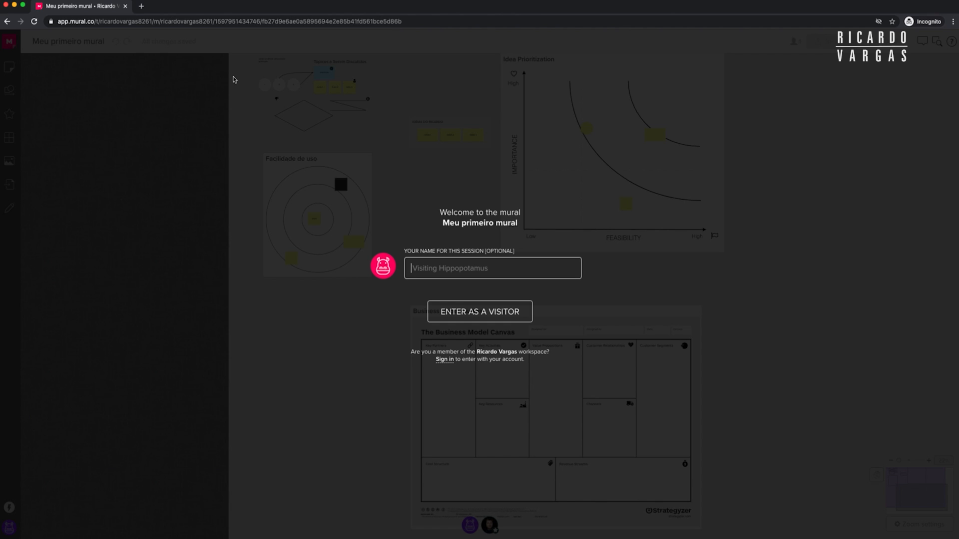
# - Enter the mural as a visitor with a full name for the session and dismiss the introductory guide tip
pyautogui.write('JOSÉ DA SILVA')
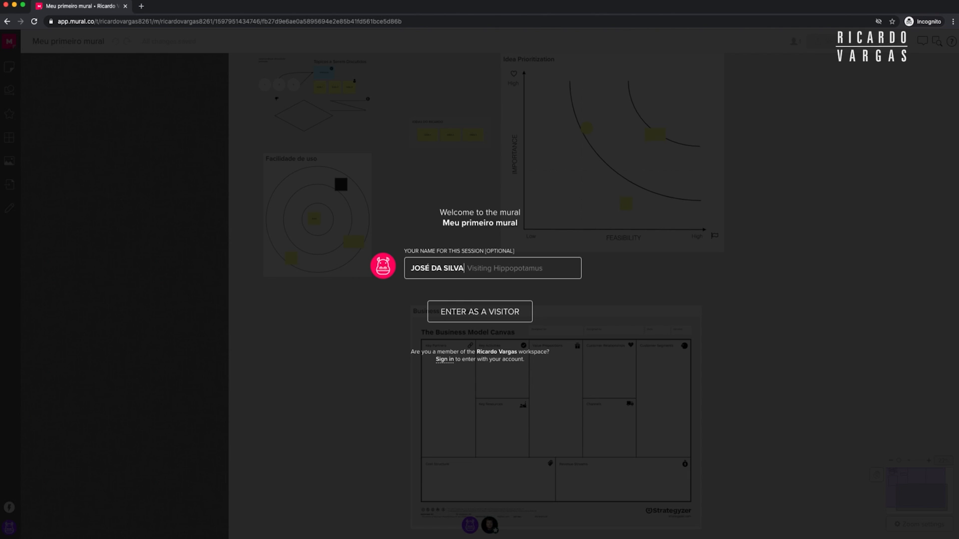
pyautogui.click(495, 318)
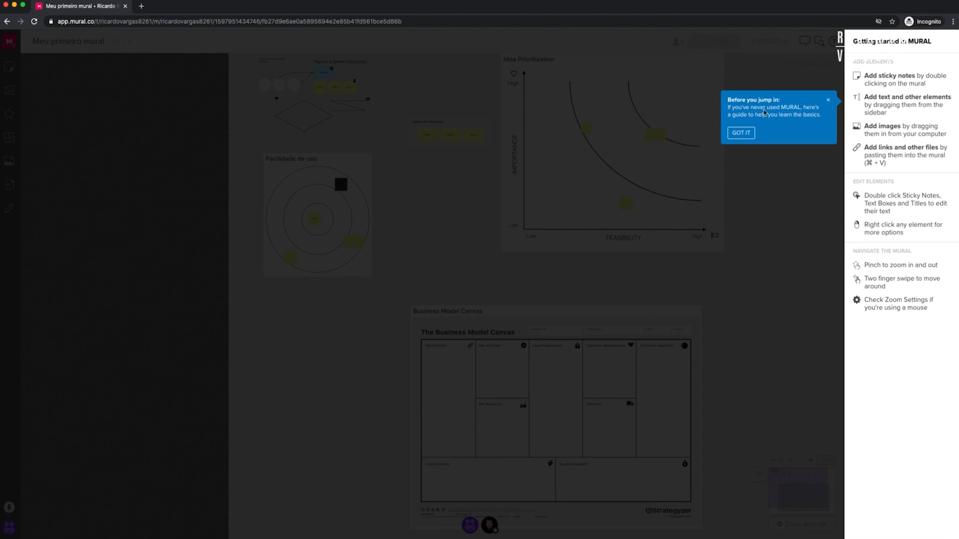
pyautogui.click(740, 133)
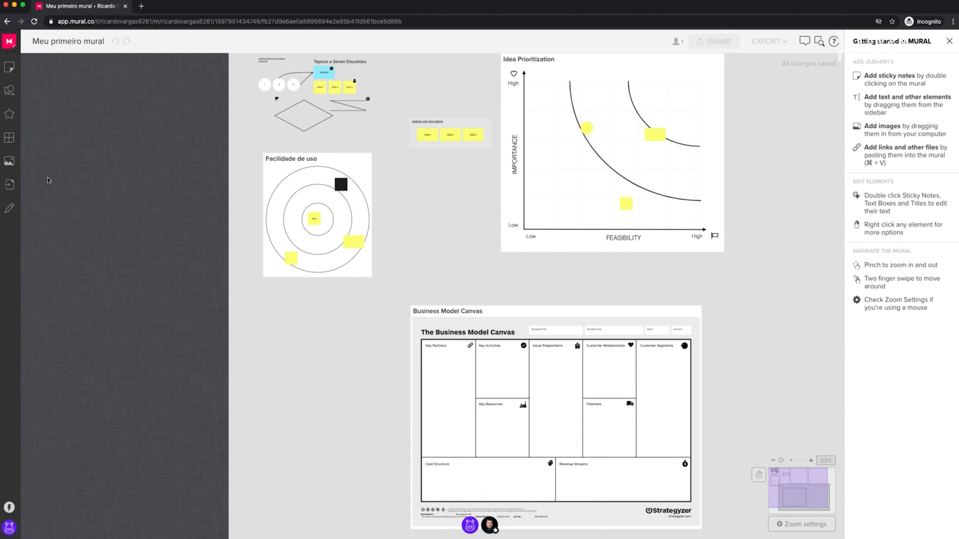
# - Add a yellow 3x3 sticky note to the canvas's Key Partners section as the visitor and check the participants
pyautogui.click(9, 68)
pyautogui.moveTo(50, 150); pyautogui.dragTo(580, 370)
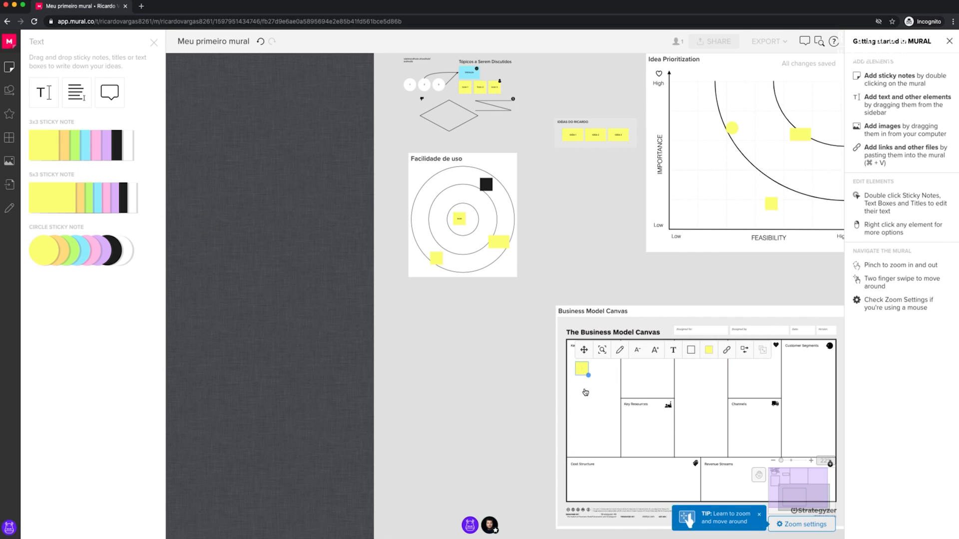
pyautogui.click(468, 528)
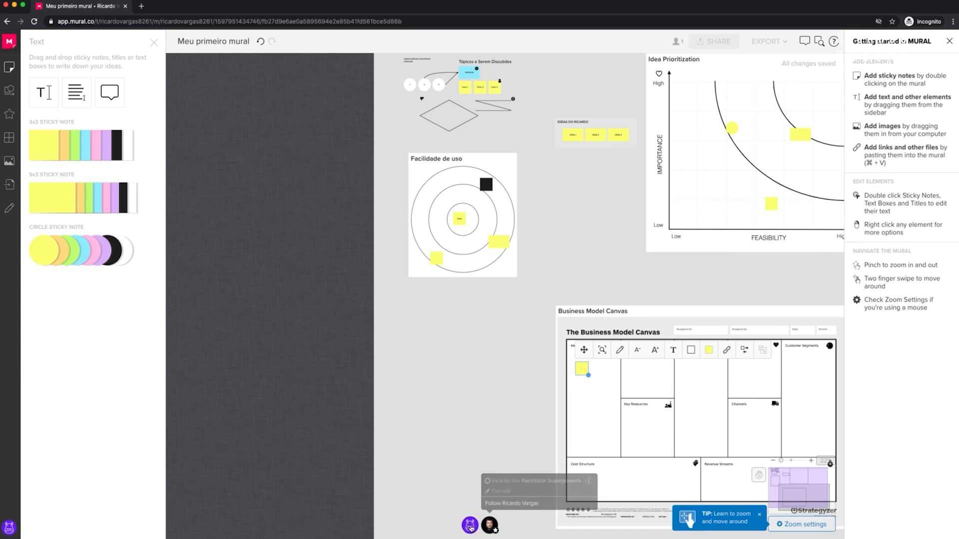
# - Switch back to the mural owner's browser window and finish the sharing settings
pyautogui.click(465, 525)
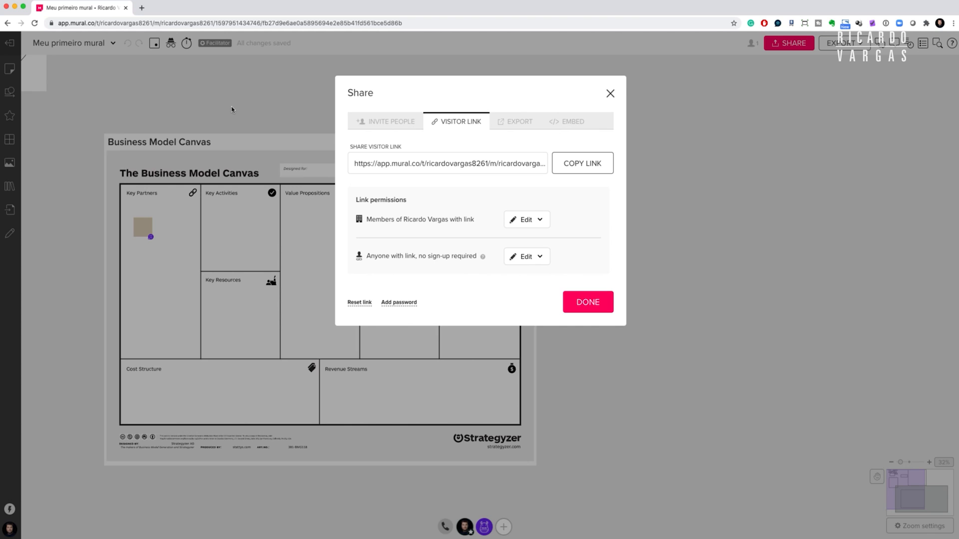
pyautogui.click(597, 302)
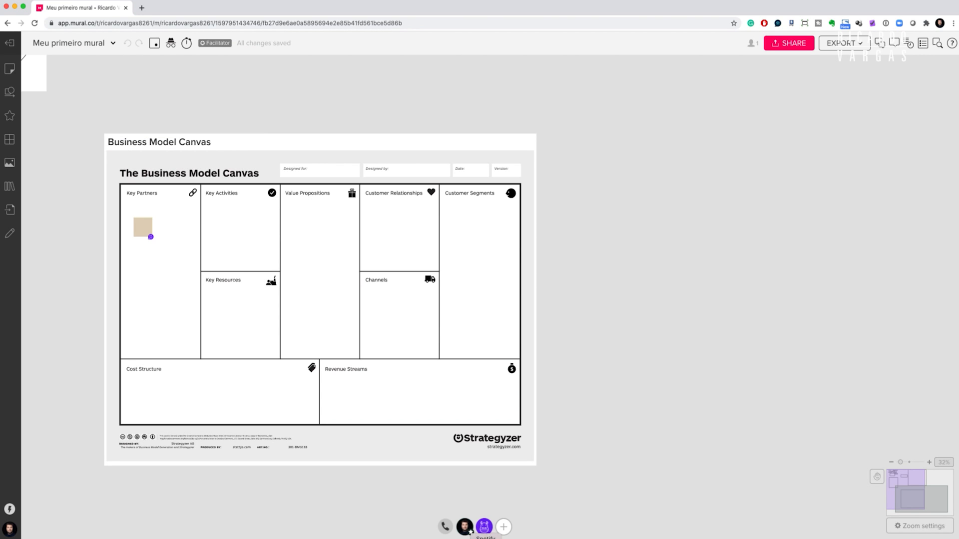